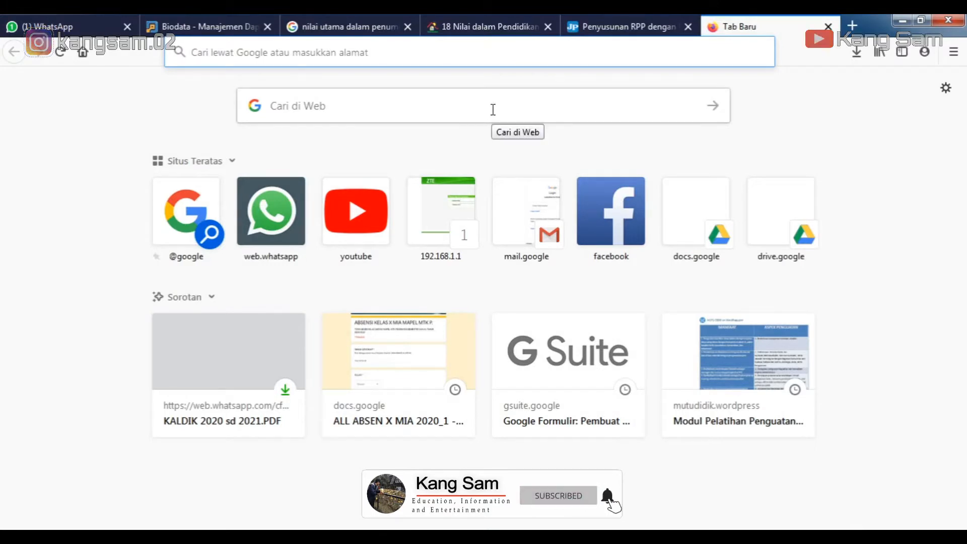
Search the web for 'google form' and open the 'Google Forms: Sign-in' result.
{"action": "left_click", "coordinate": [438, 108]}
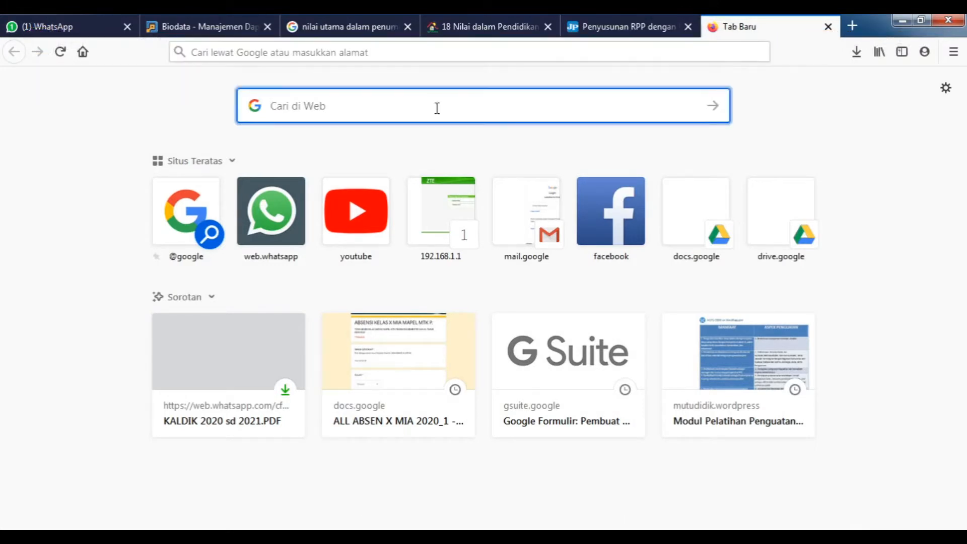
{"action": "type", "text": "goog"}
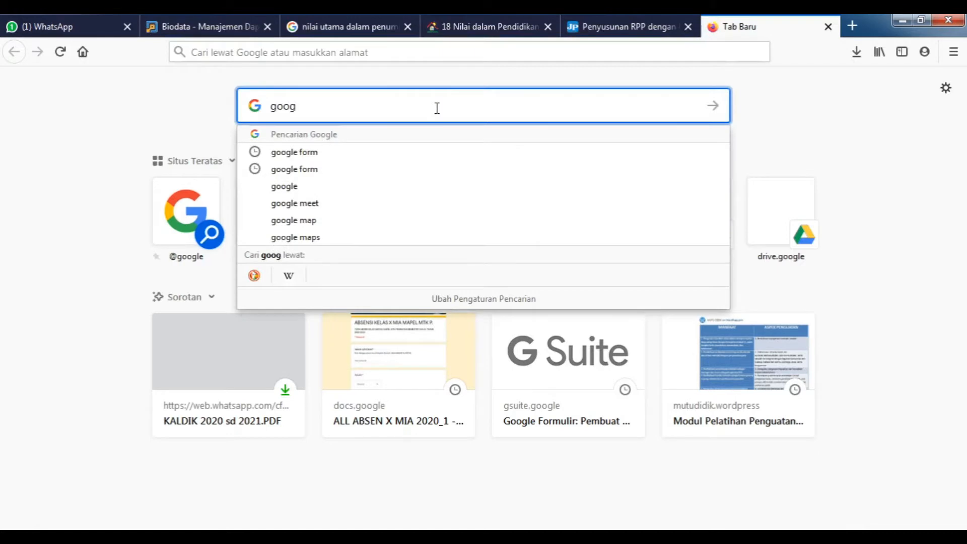
{"action": "type", "text": "le"}
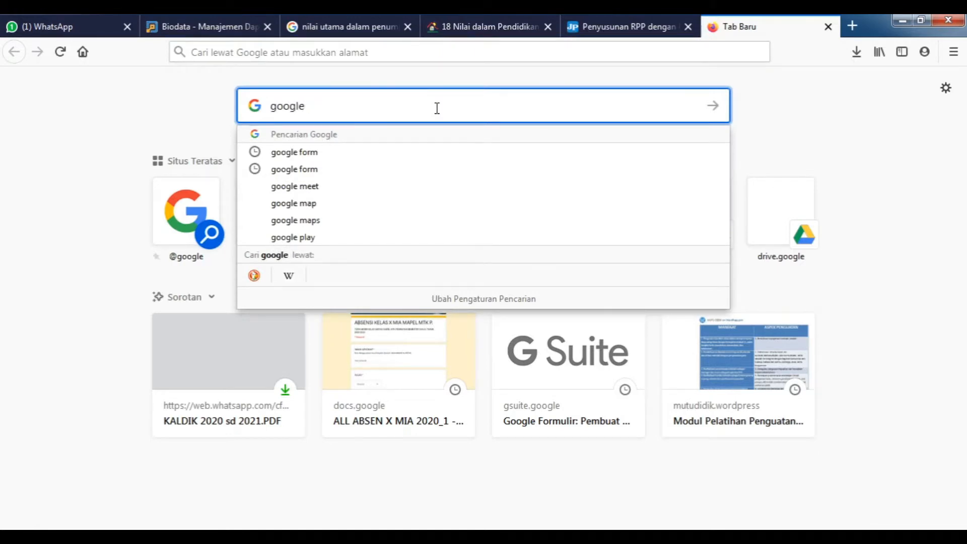
{"action": "type", "text": " form"}
{"action": "key", "text": "Return"}
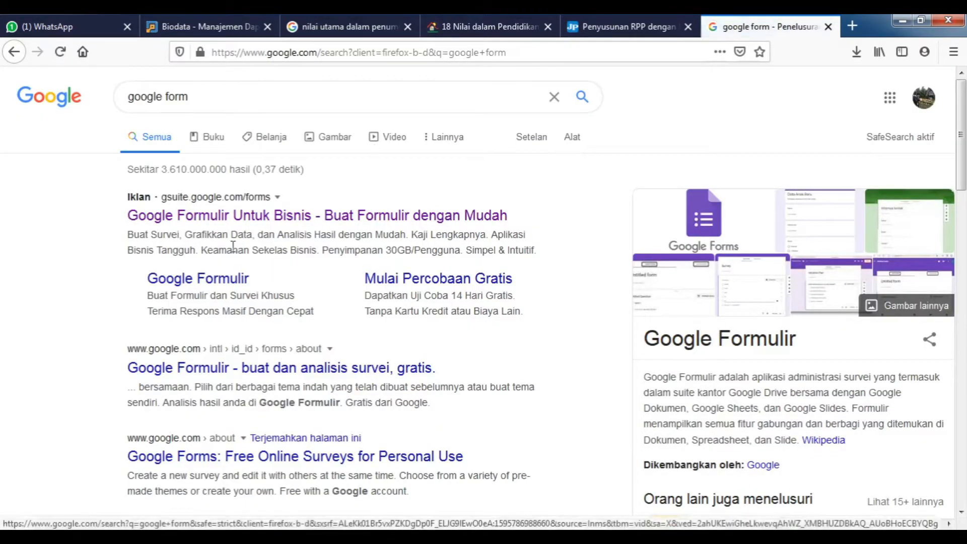
{"action": "scroll", "coordinate": [232, 247], "scroll_direction": "down", "scroll_amount": 5}
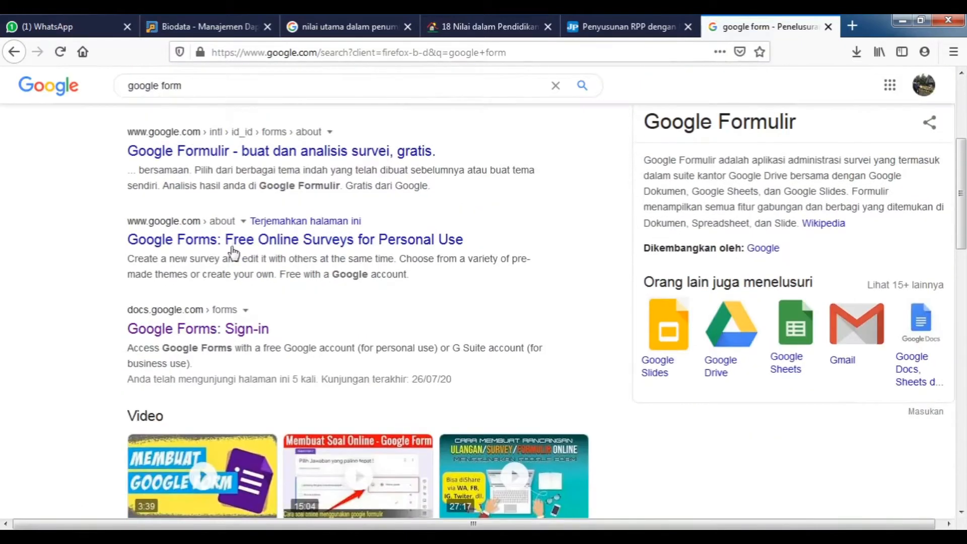
{"action": "left_click", "coordinate": [207, 334]}
{"action": "left_click", "coordinate": [179, 332]}
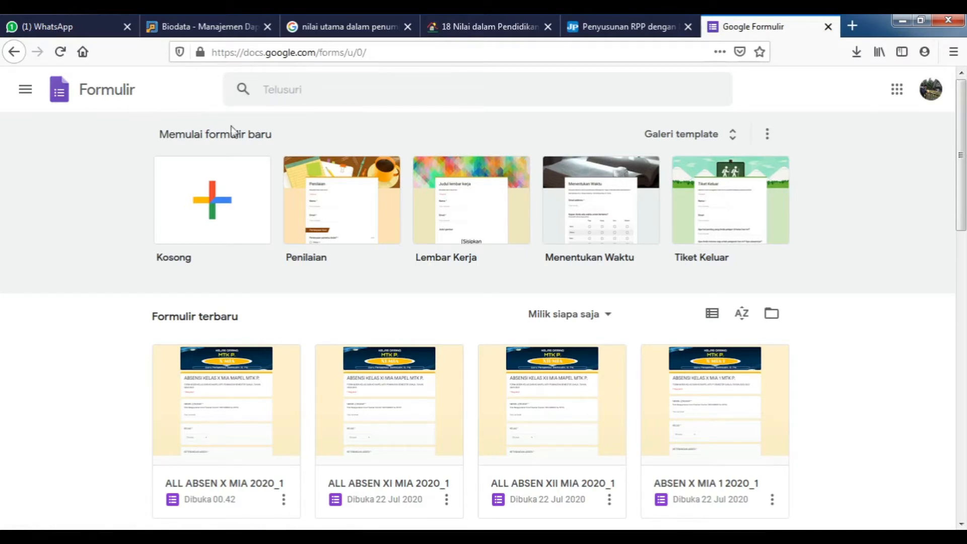
Create a blank form and select its 'Formulir tanpa judul' title for editing.
{"action": "left_click", "coordinate": [220, 211]}
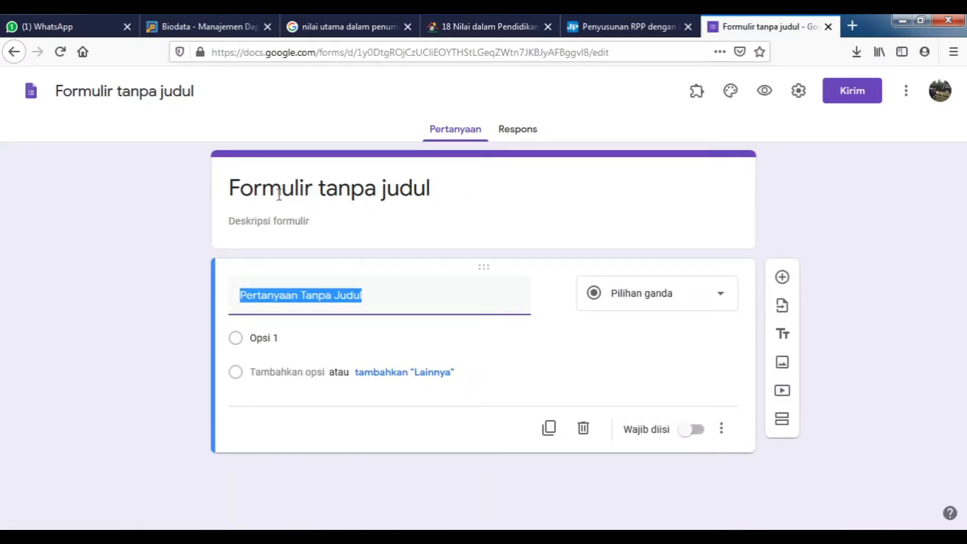
{"action": "left_click", "coordinate": [443, 192]}
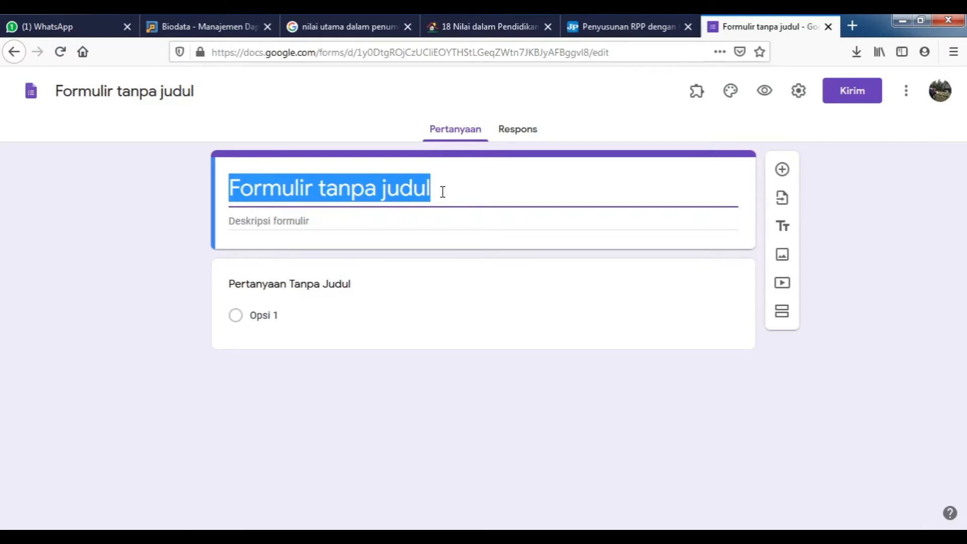
Title the form 'ABSENSI KELAS DARING X MIA MAPEL MTK P.' with description 'SMAN 1 Tebo Semester Ganjil 2020/2021'.
{"action": "type", "text": "ABSENSI KEL"}
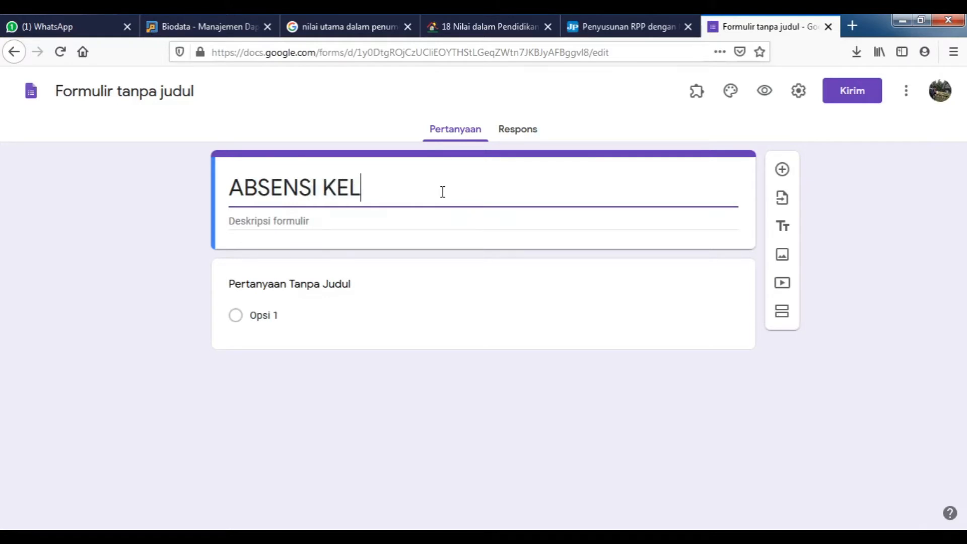
{"action": "type", "text": "AS DARIN"}
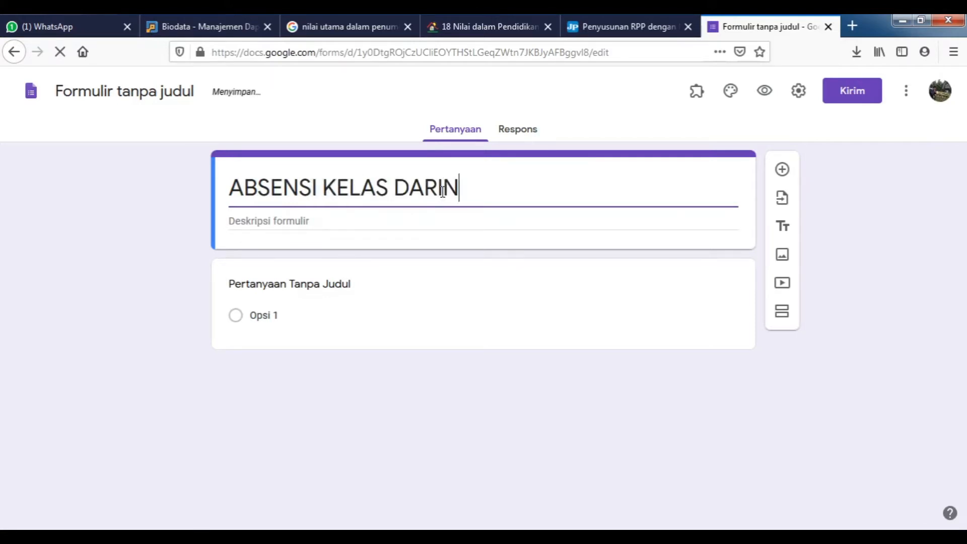
{"action": "type", "text": "G X MI"}
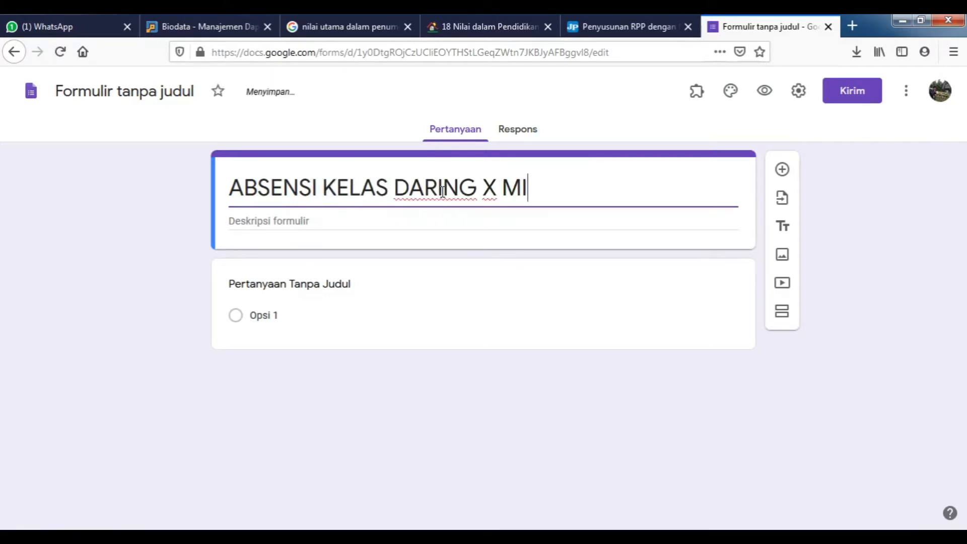
{"action": "type", "text": "A MA"}
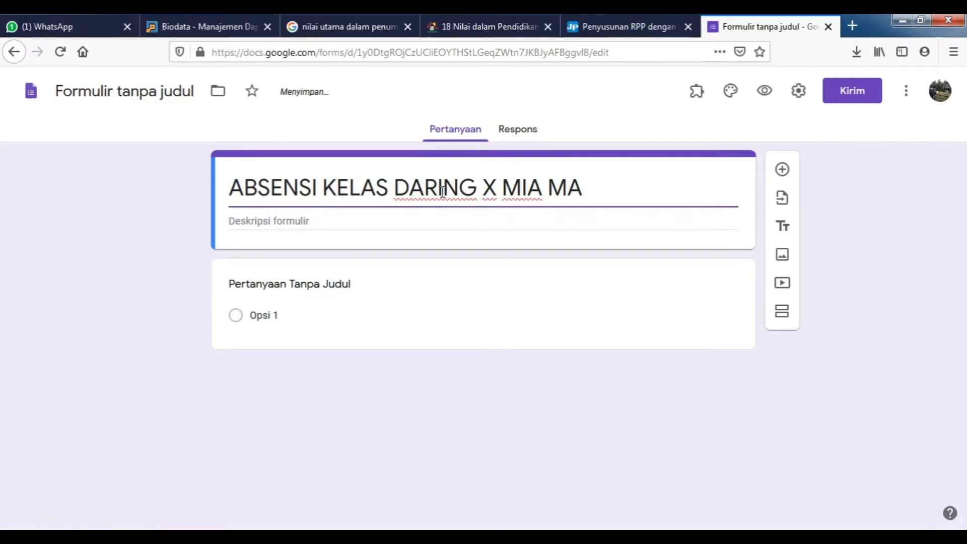
{"action": "type", "text": "PEL MT"}
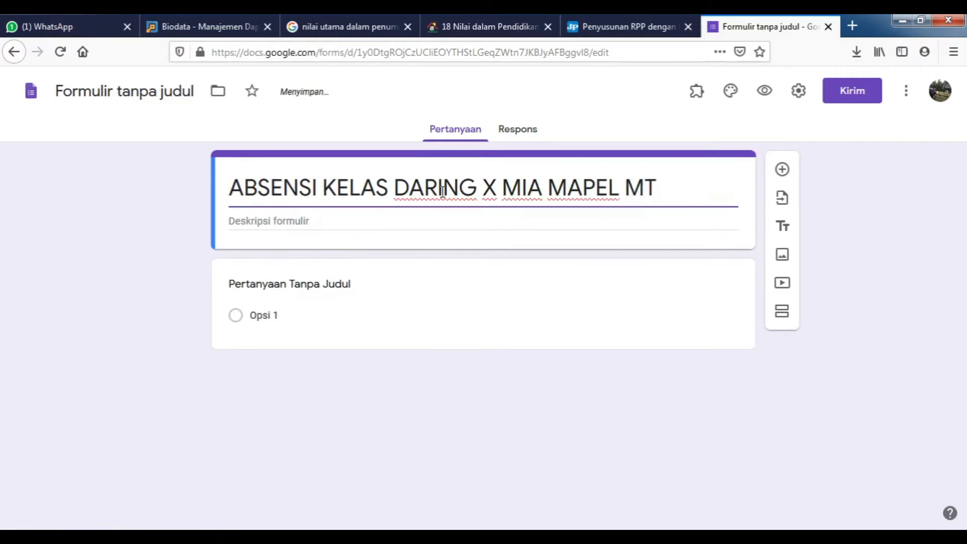
{"action": "type", "text": "K P."}
{"action": "left_click", "coordinate": [298, 220]}
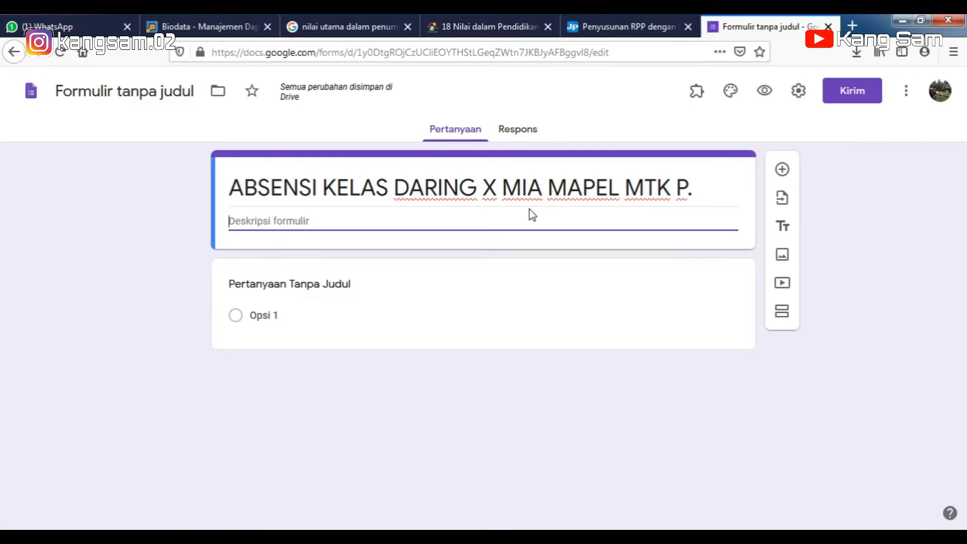
{"action": "type", "text": "S"}
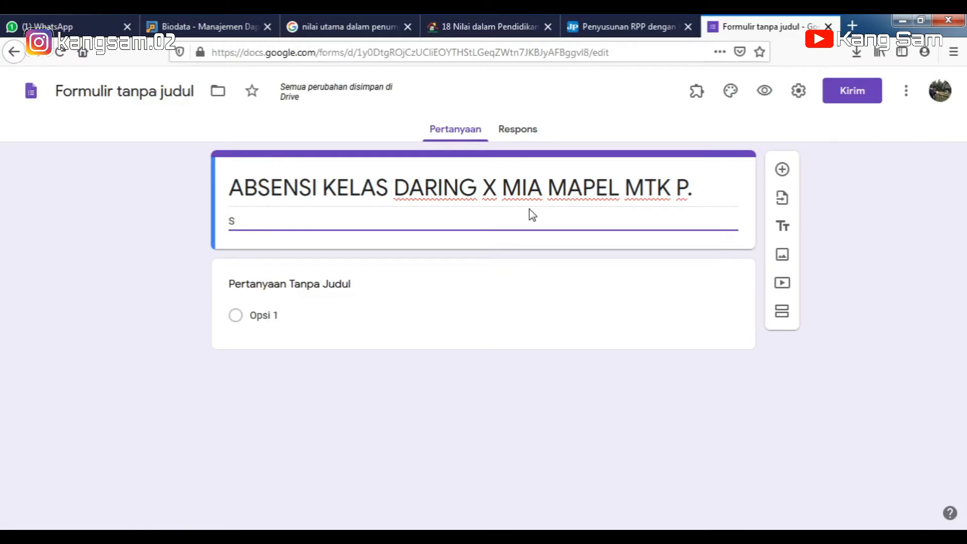
{"action": "type", "text": "MAN 1"}
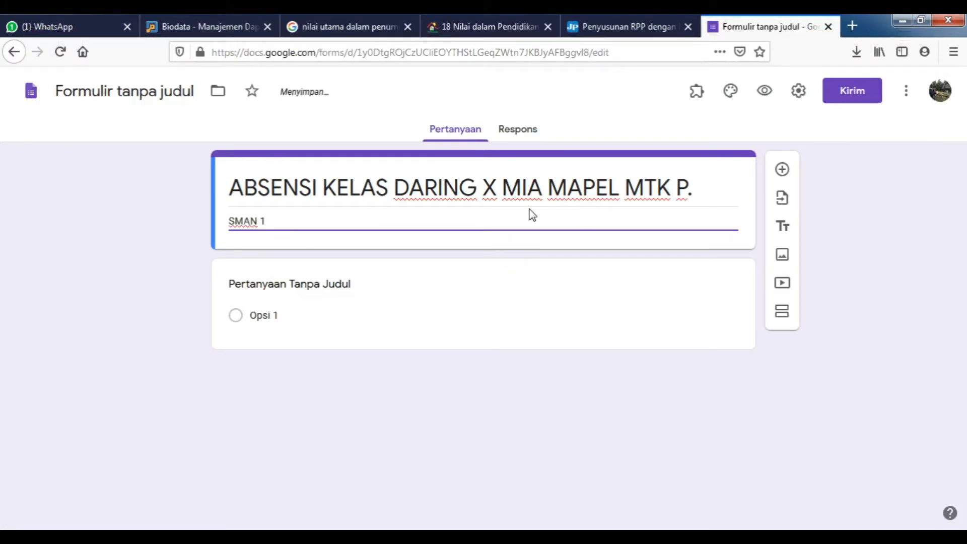
{"action": "type", "text": " Tebo Semester G"}
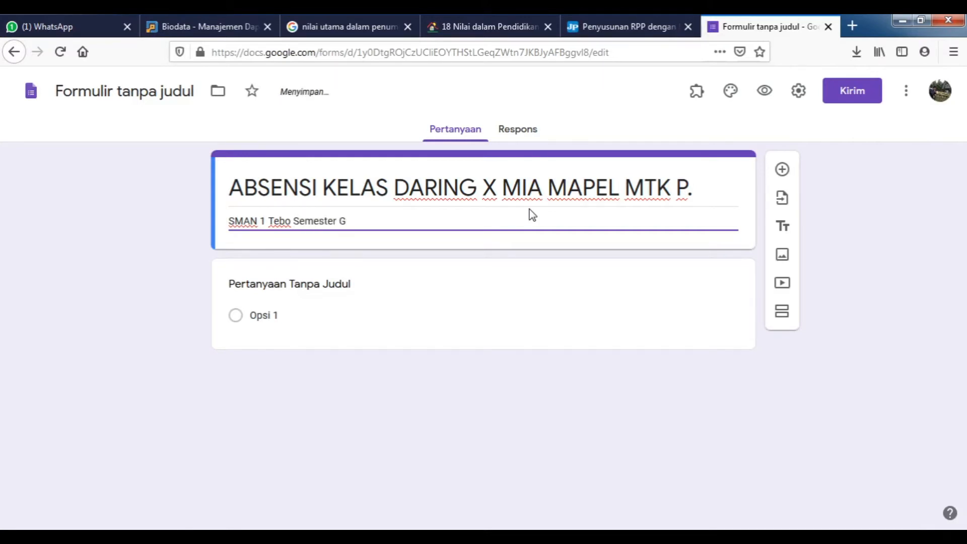
{"action": "type", "text": "anjil 2020/2021"}
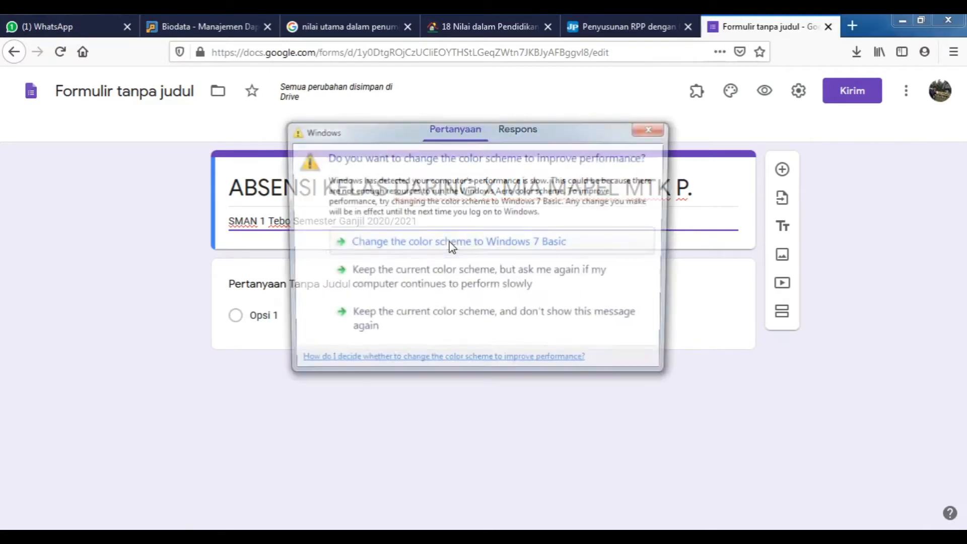
{"action": "left_click", "coordinate": [655, 129]}
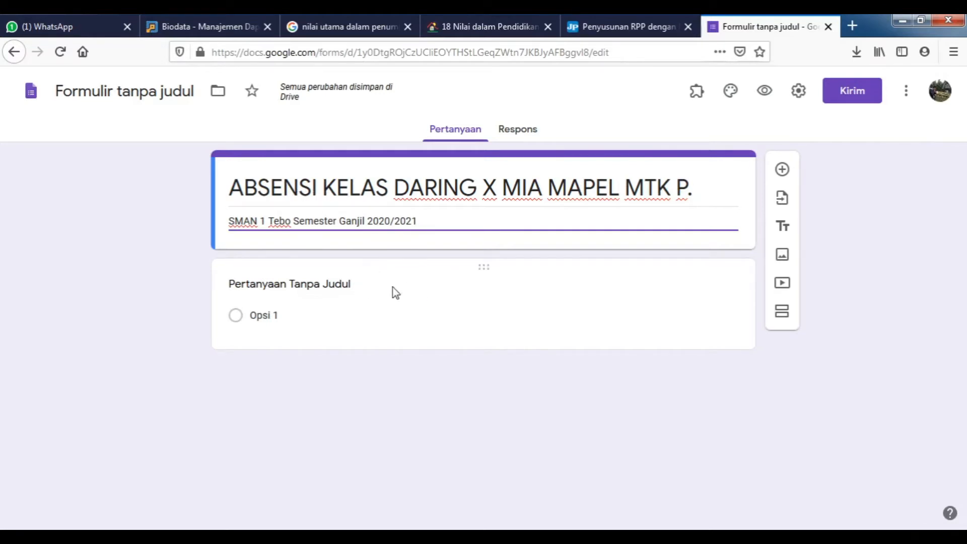
Turn the first question into a required short-answer question titled 'NAMA LENGKAP'.
{"action": "left_click", "coordinate": [358, 290]}
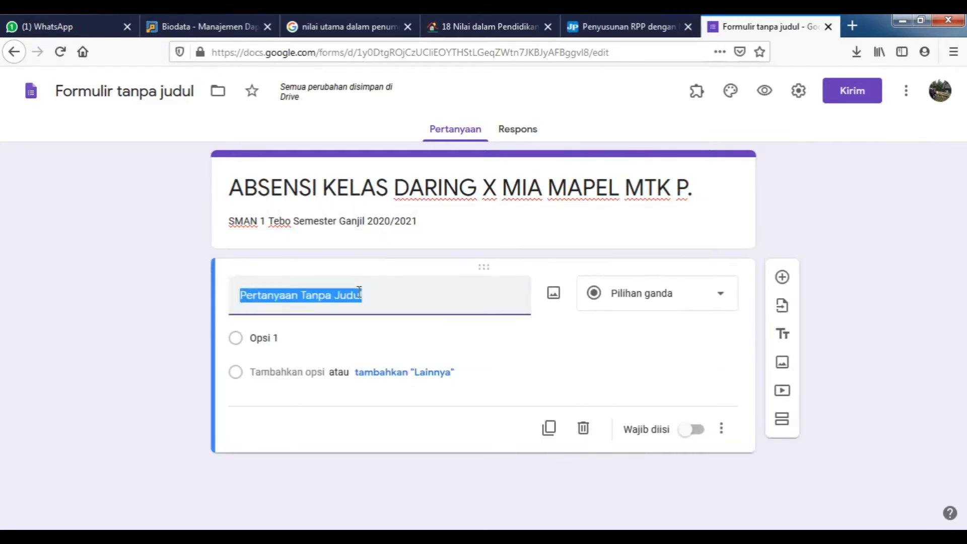
{"action": "left_click", "coordinate": [721, 302]}
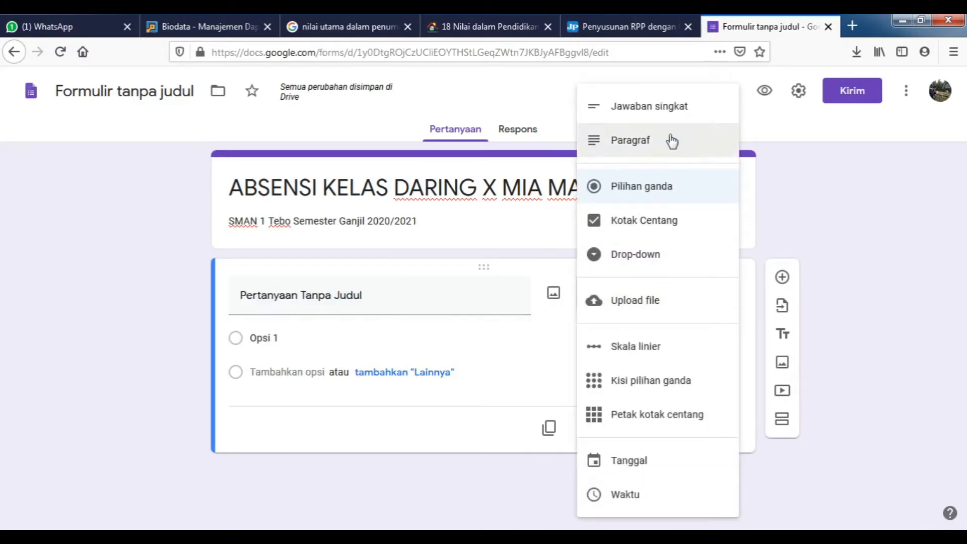
{"action": "left_click", "coordinate": [669, 108]}
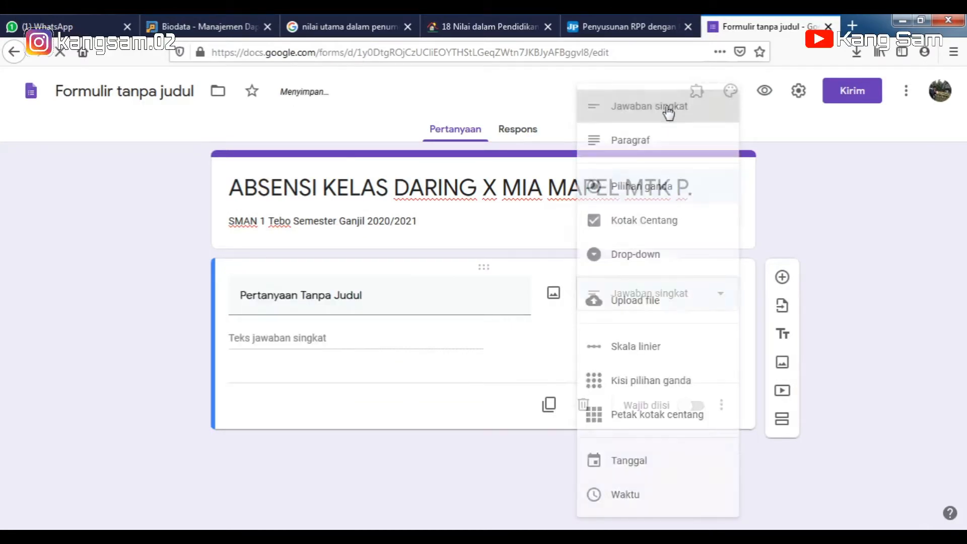
{"action": "left_click", "coordinate": [363, 295]}
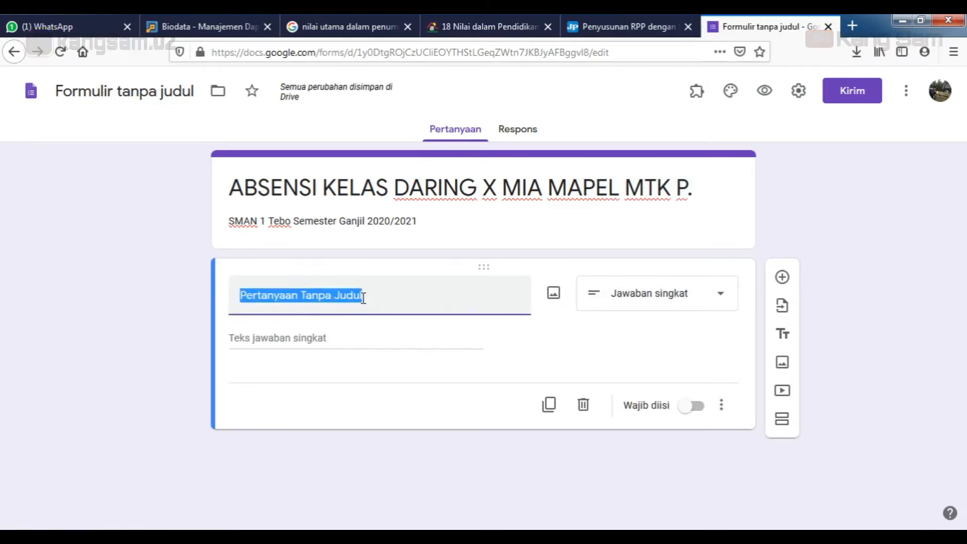
{"action": "type", "text": "NAMA"}
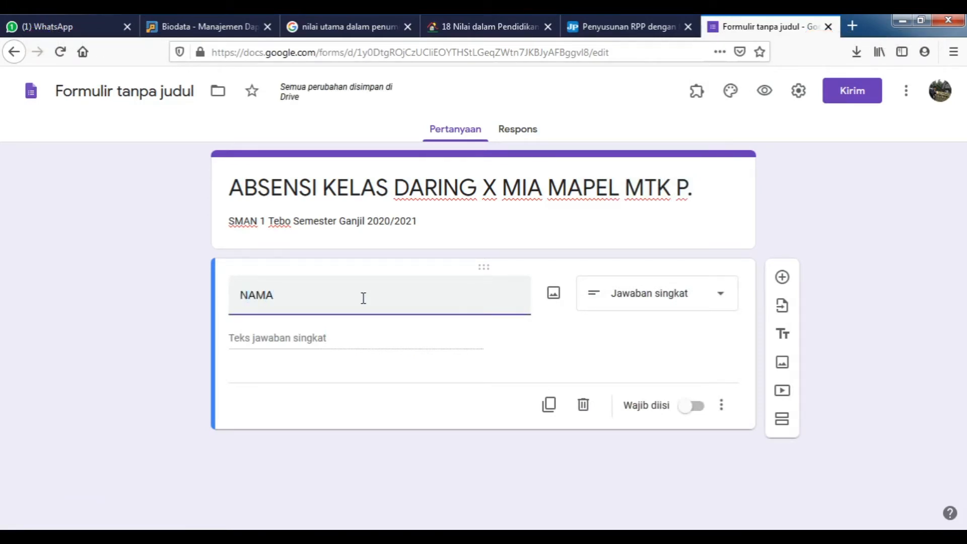
{"action": "type", "text": " LENGKAP"}
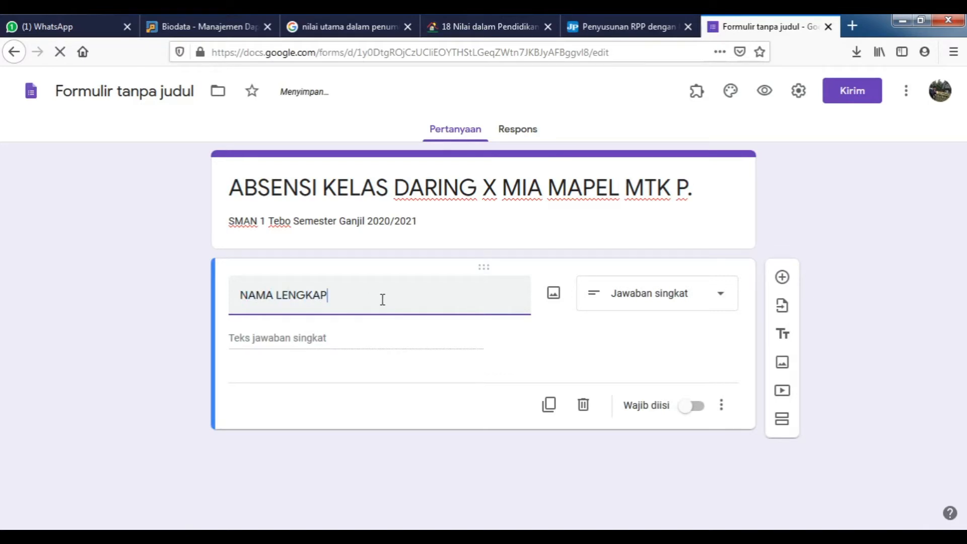
{"action": "left_click", "coordinate": [691, 409]}
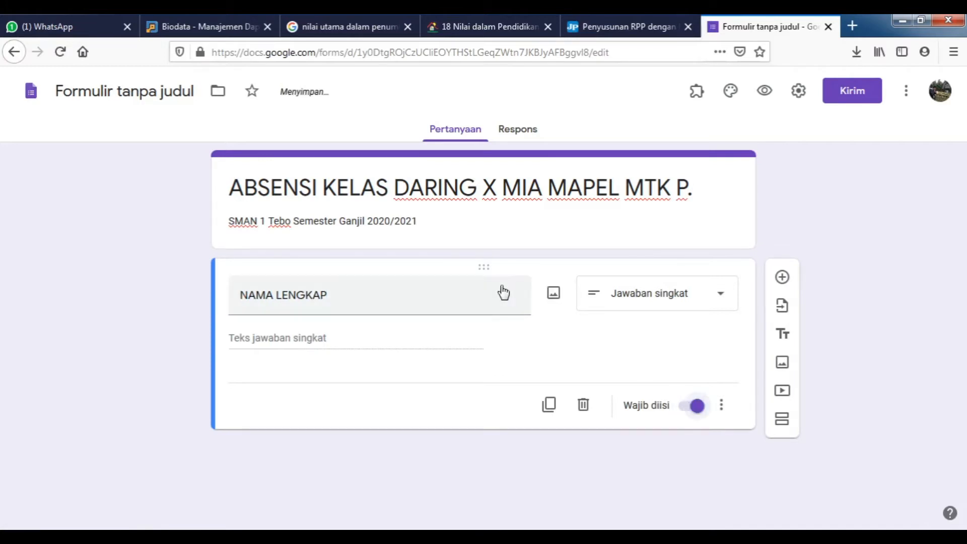
Add the description 'Tulis Menggunakan Huruf Kapital (Contoh: KANG SAM)' under NAMA LENGKAP.
{"action": "left_click", "coordinate": [721, 409]}
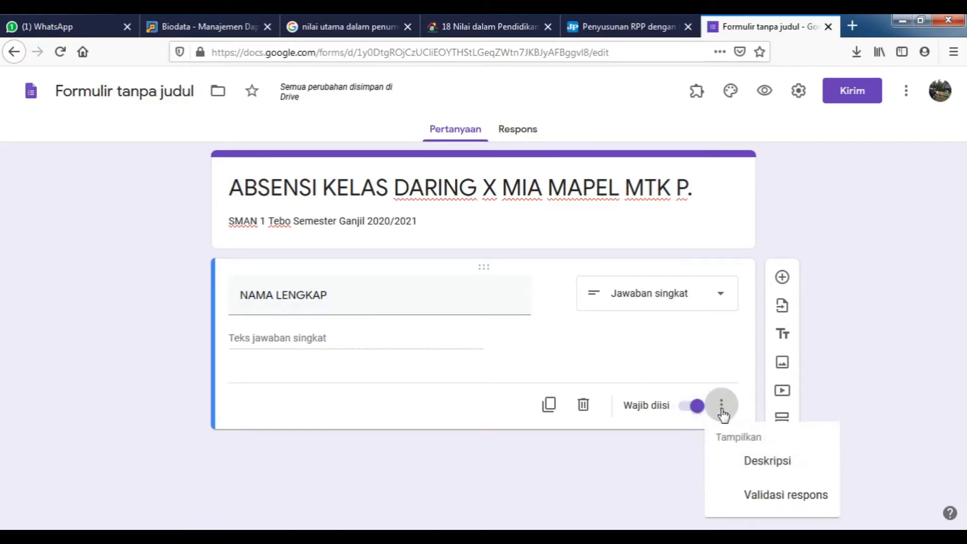
{"action": "left_click", "coordinate": [724, 408]}
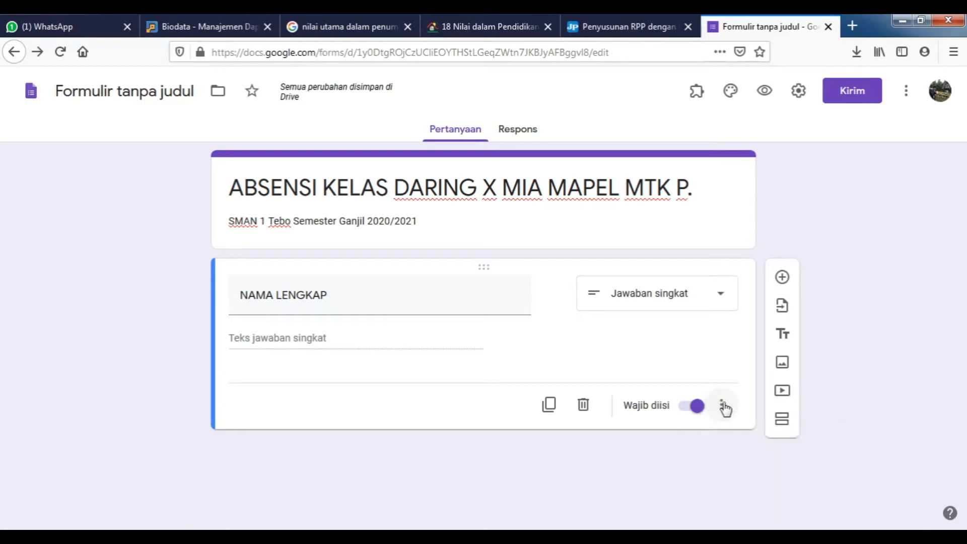
{"action": "left_click", "coordinate": [724, 407]}
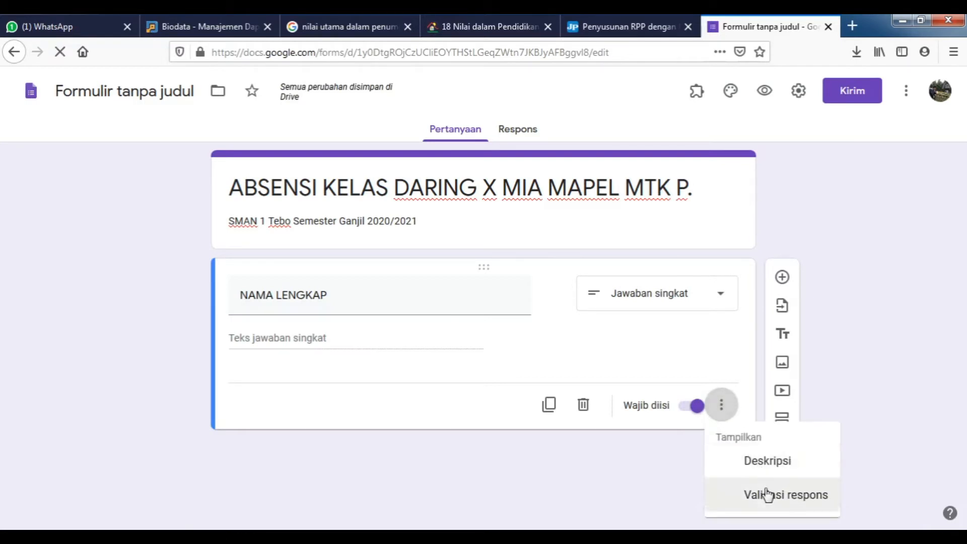
{"action": "left_click", "coordinate": [760, 462]}
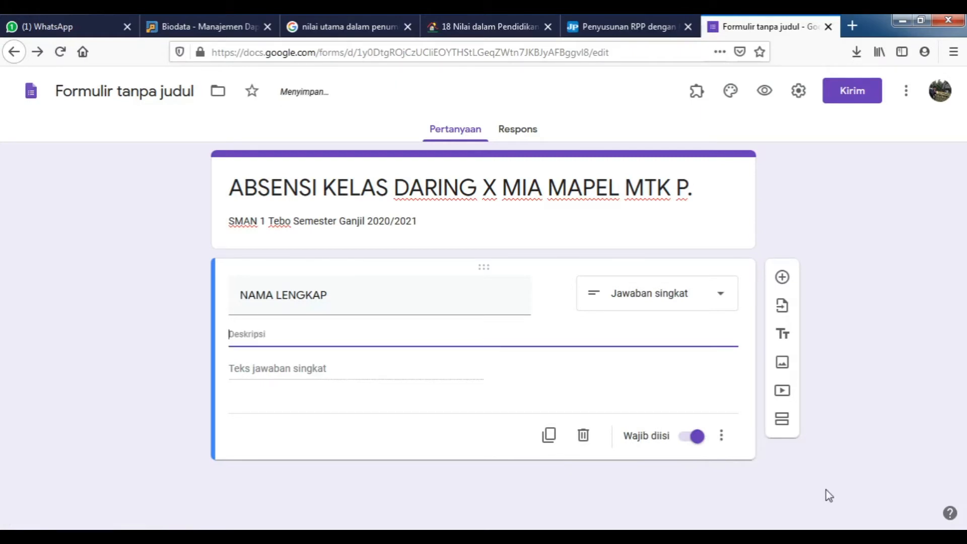
{"action": "type", "text": "Tuli"}
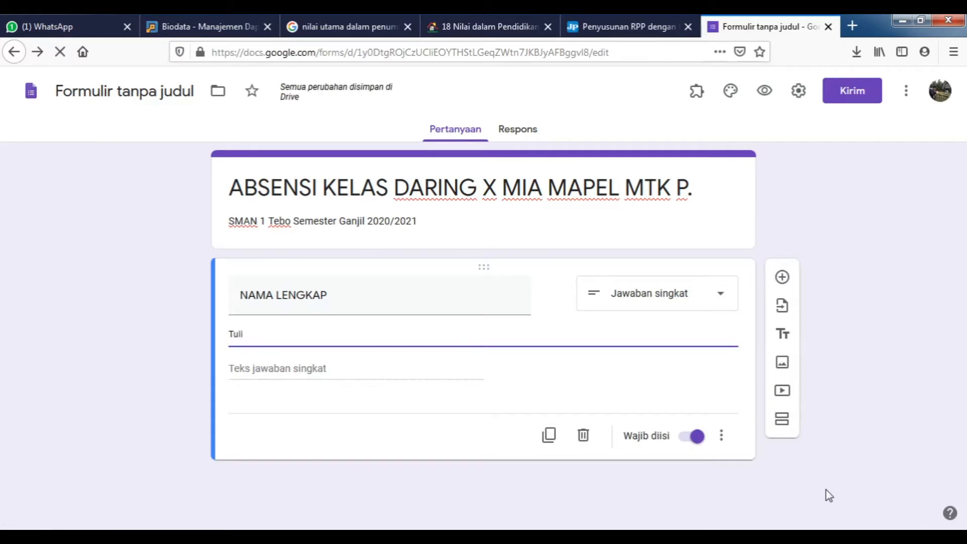
{"action": "type", "text": "s Meng"}
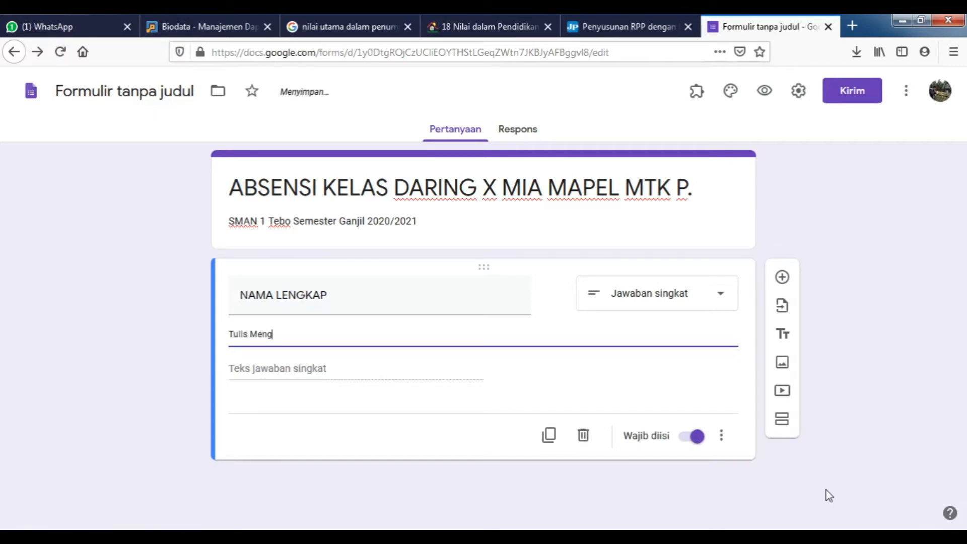
{"action": "type", "text": "gunakan"}
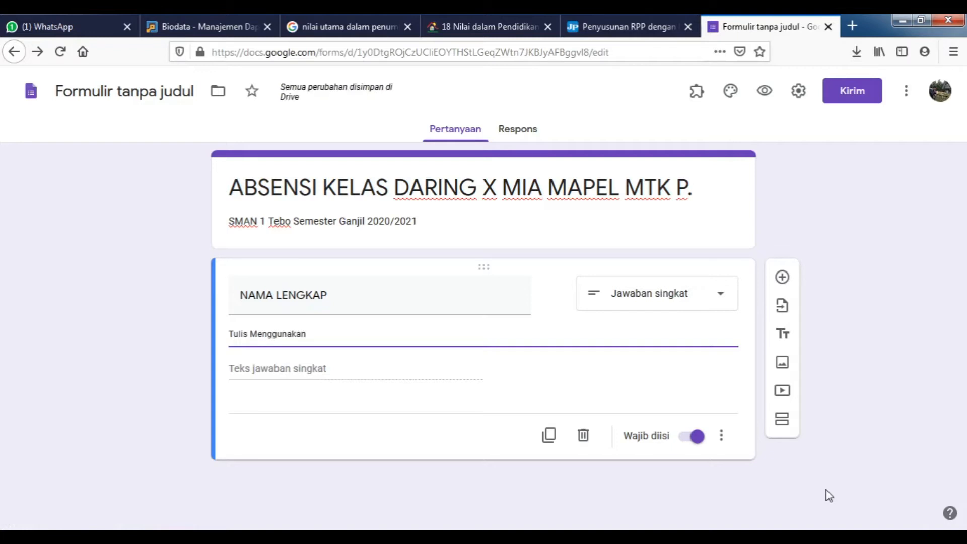
{"action": "type", "text": " Huruf"}
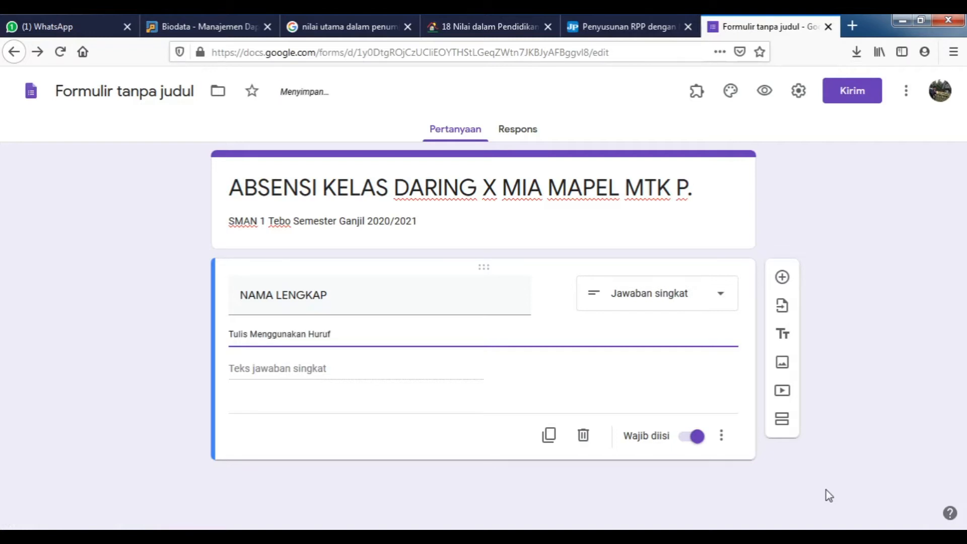
{"action": "type", "text": " Kapital (Contoh: KANG S"}
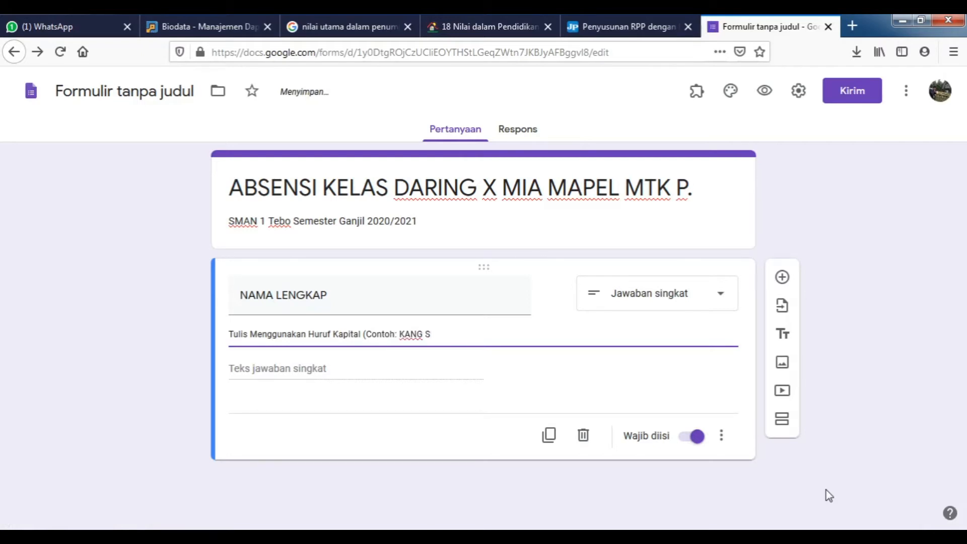
{"action": "type", "text": "AM)"}
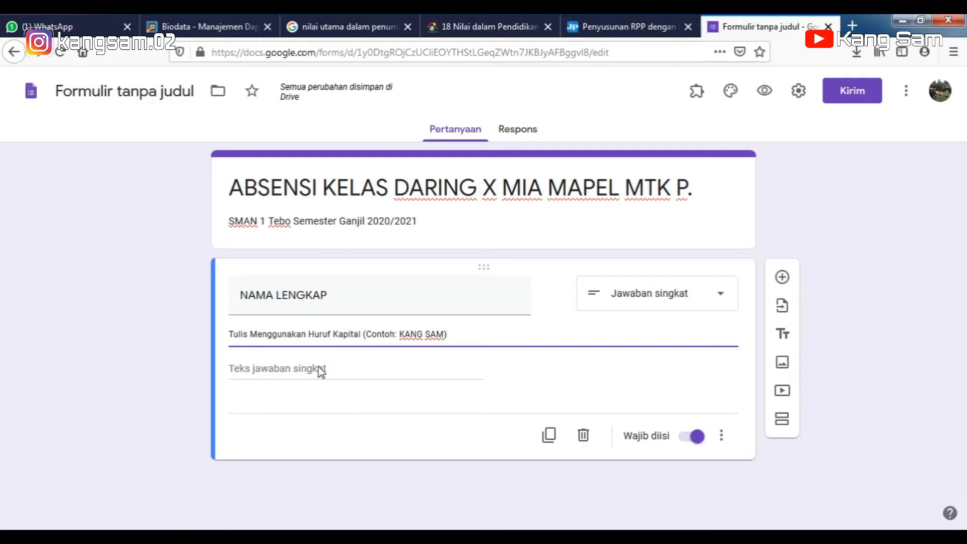
{"action": "left_click", "coordinate": [784, 278]}
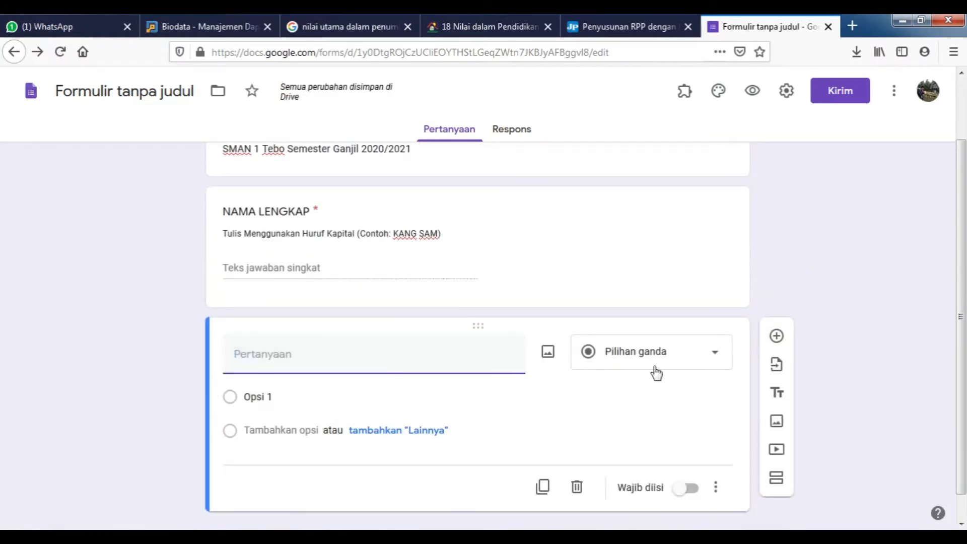
Add a multiple-choice question titled 'KELAS'.
{"action": "left_click", "coordinate": [713, 360]}
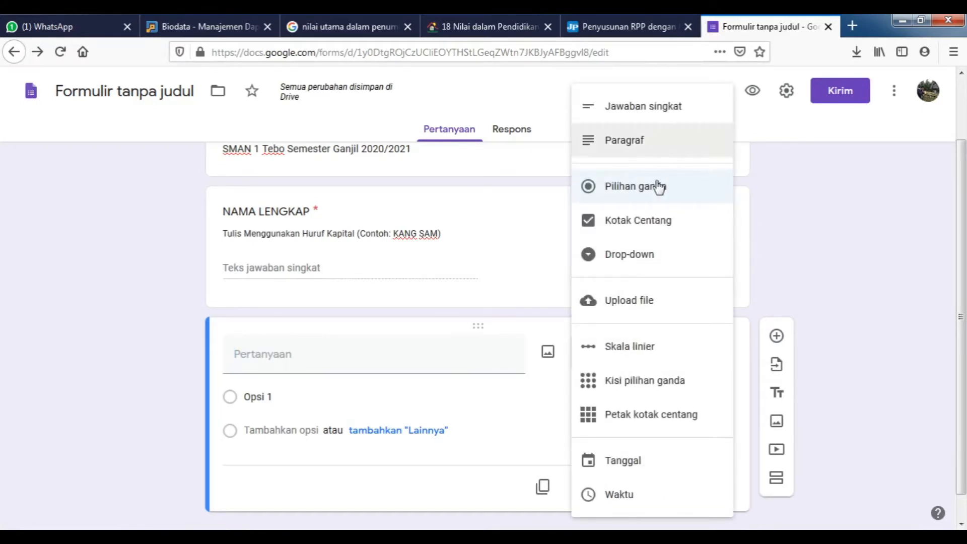
{"action": "left_click", "coordinate": [647, 193]}
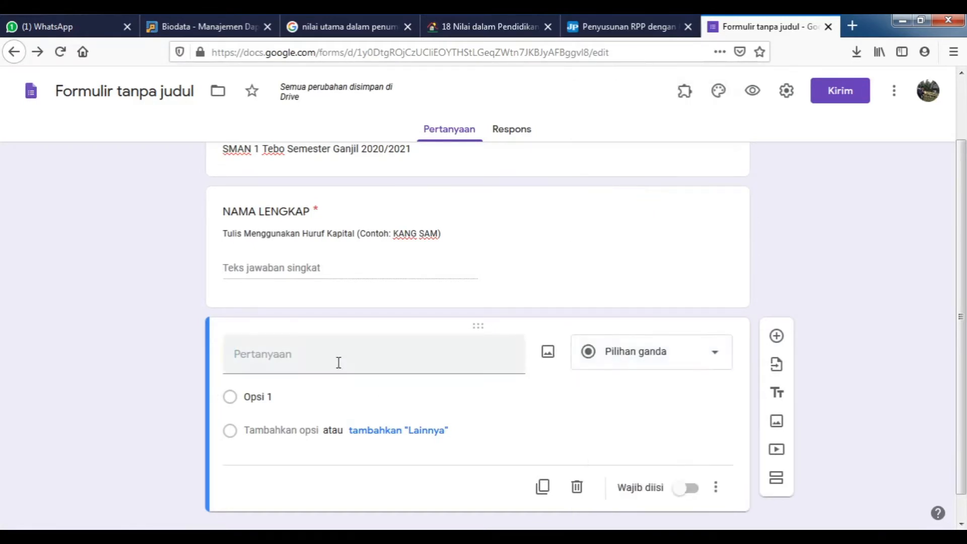
{"action": "left_click", "coordinate": [374, 359]}
{"action": "type", "text": "k"}
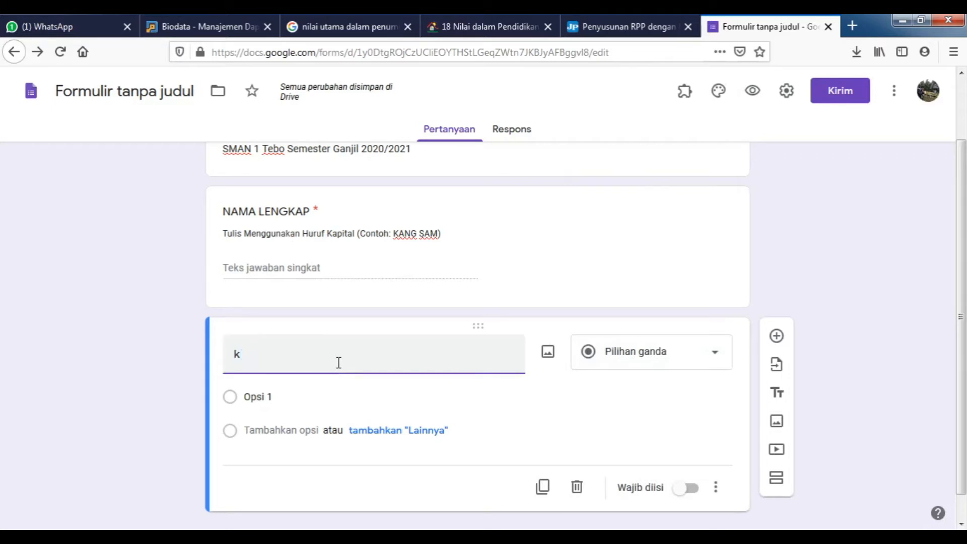
{"action": "key", "text": "BackSpace"}
{"action": "type", "text": "KELAS"}
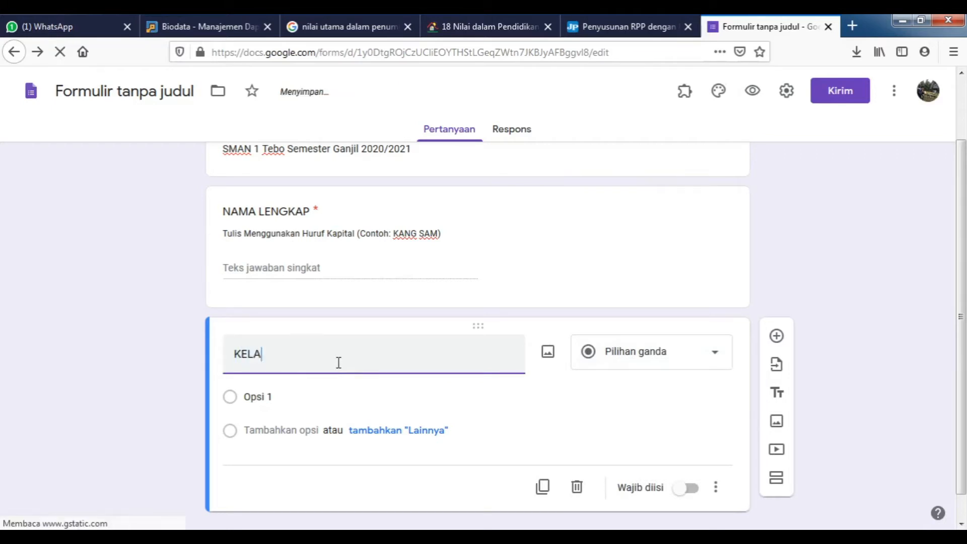
Give KELAS the options X MIA 1, X MIA 2 and X MIA 3 and make it required.
{"action": "left_click", "coordinate": [304, 398]}
{"action": "type", "text": "X MIA 1"}
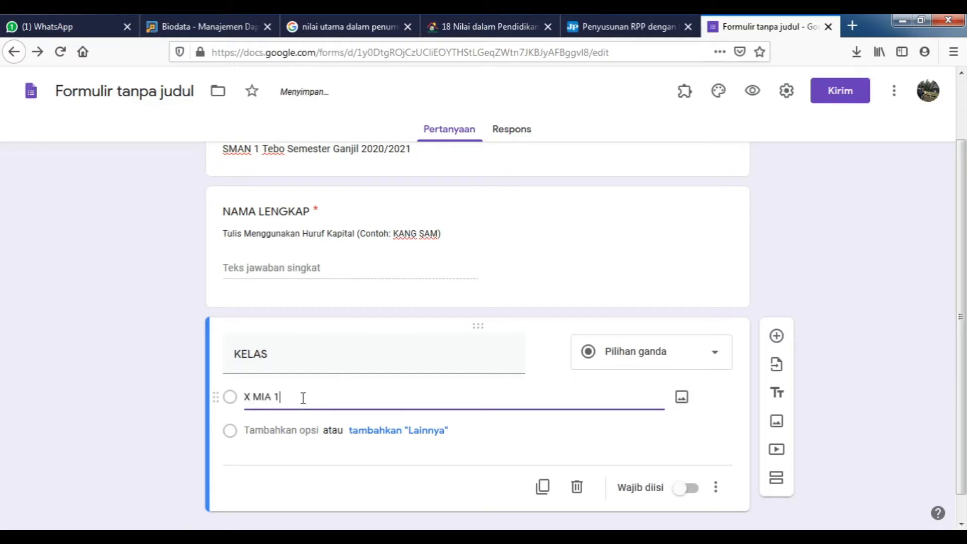
{"action": "left_click", "coordinate": [274, 431]}
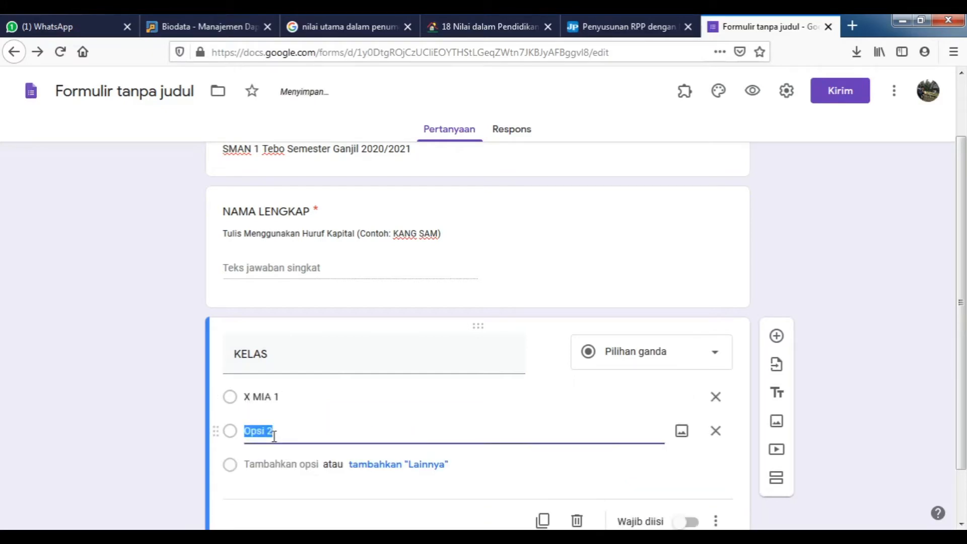
{"action": "type", "text": "X MIA"}
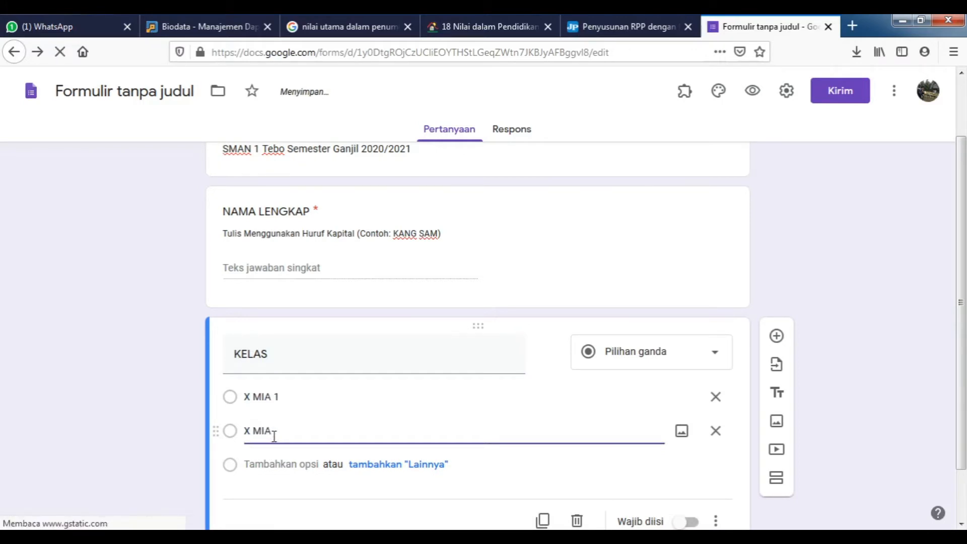
{"action": "type", "text": " 2"}
{"action": "left_click", "coordinate": [305, 463]}
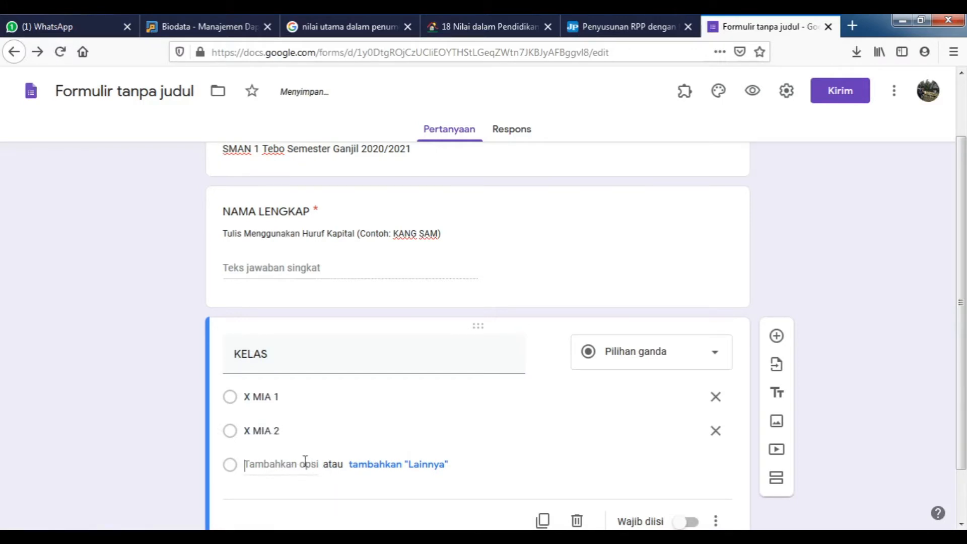
{"action": "type", "text": "X"}
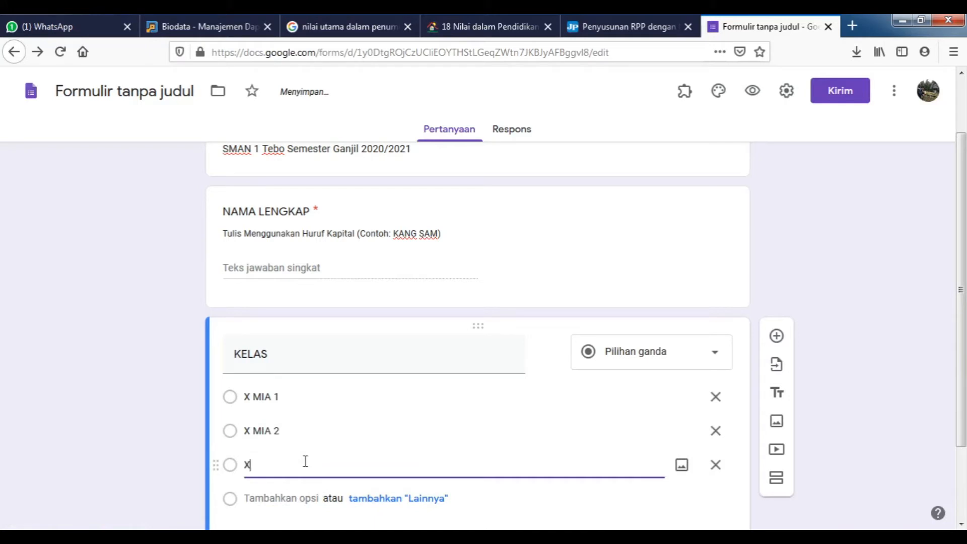
{"action": "type", "text": " MIA 3"}
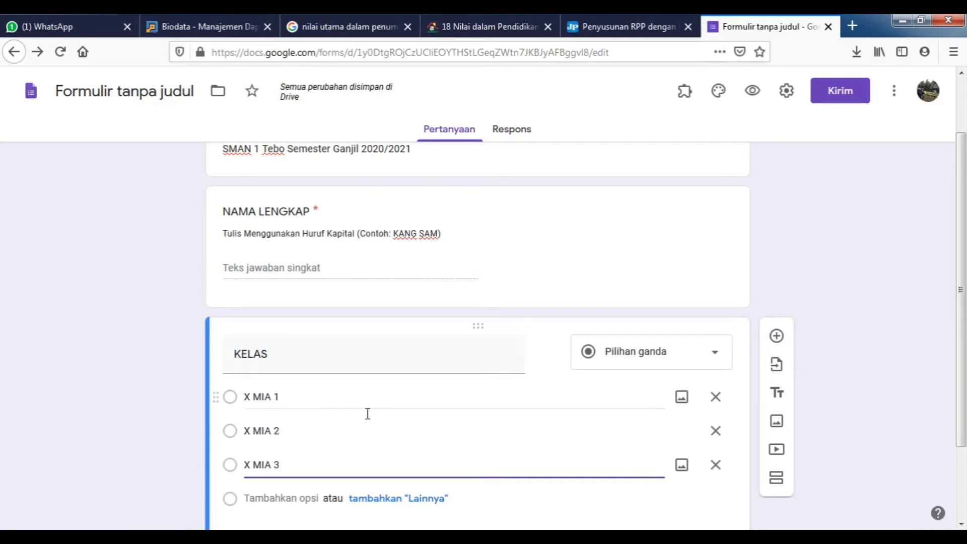
{"action": "scroll", "coordinate": [373, 419], "scroll_direction": "down", "scroll_amount": 2}
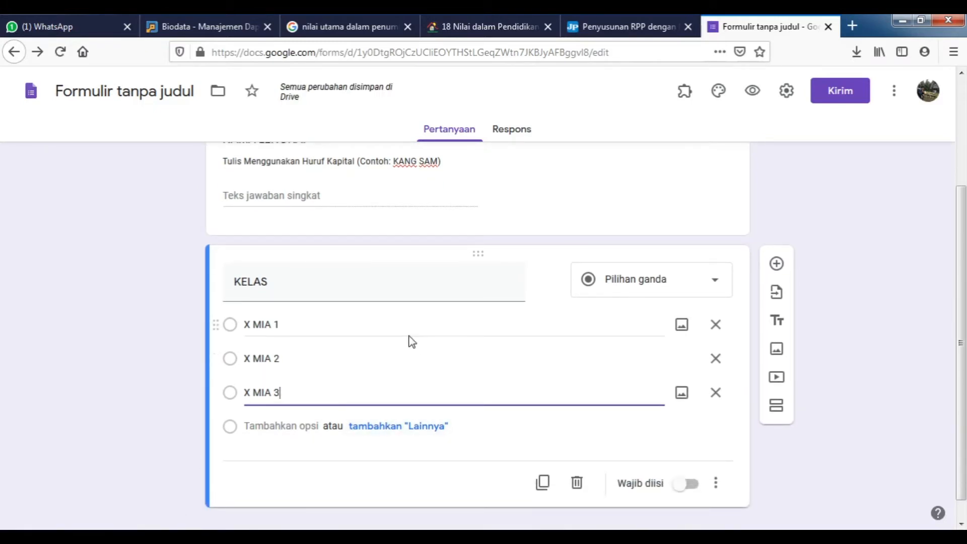
{"action": "left_click", "coordinate": [683, 492]}
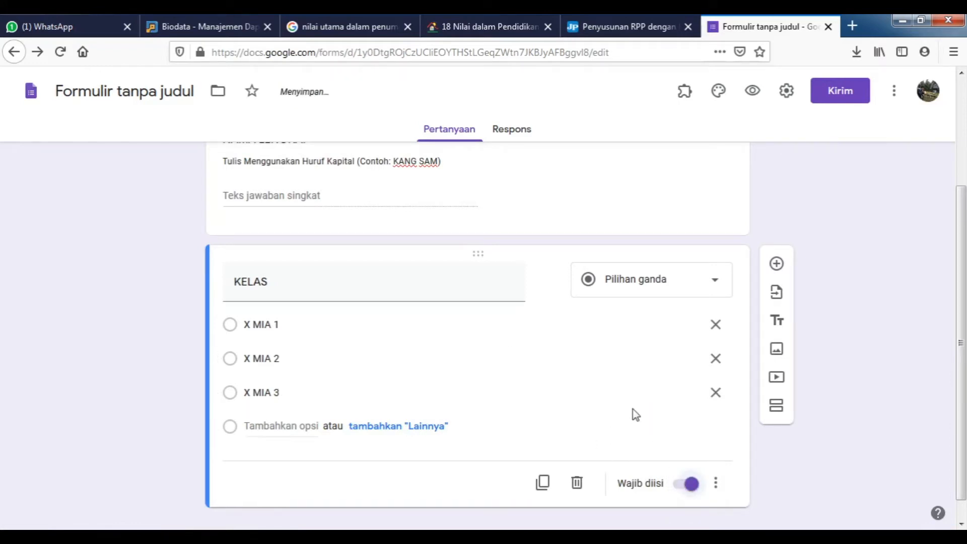
{"action": "scroll", "coordinate": [529, 348], "scroll_direction": "up", "scroll_amount": 2}
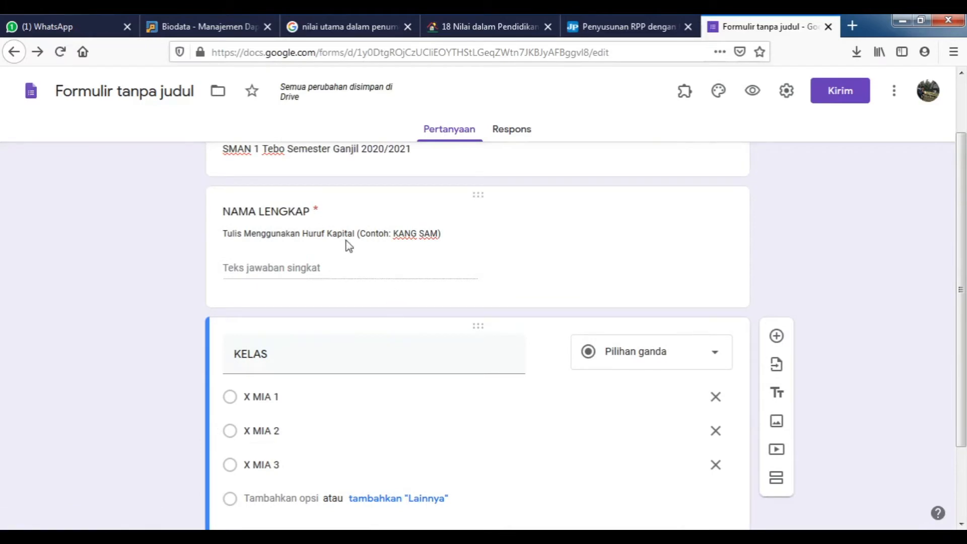
{"action": "scroll", "coordinate": [534, 370], "scroll_direction": "down", "scroll_amount": 1}
{"action": "scroll", "coordinate": [710, 373], "scroll_direction": "down", "scroll_amount": 1}
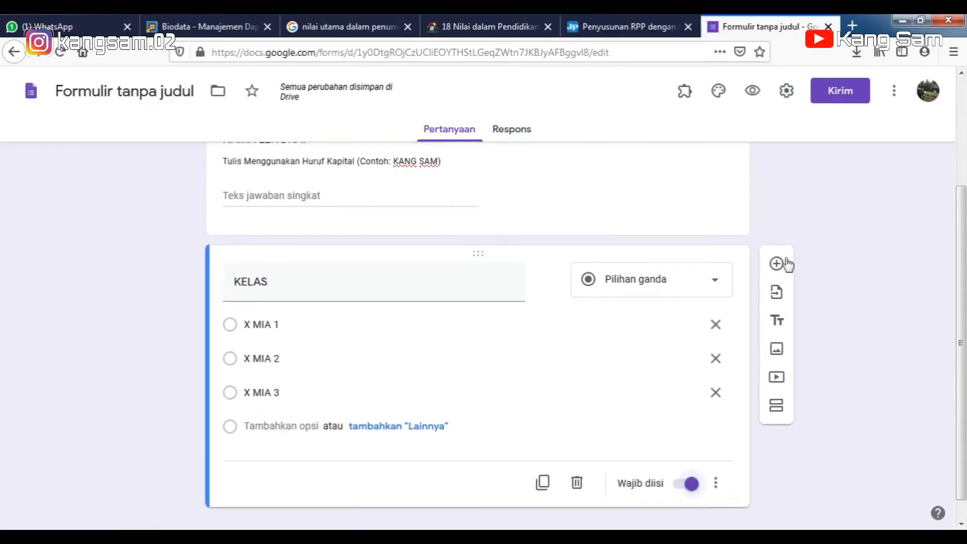
Add a multiple-choice question titled 'KETERANGAN ABSEN'.
{"action": "left_click", "coordinate": [778, 265]}
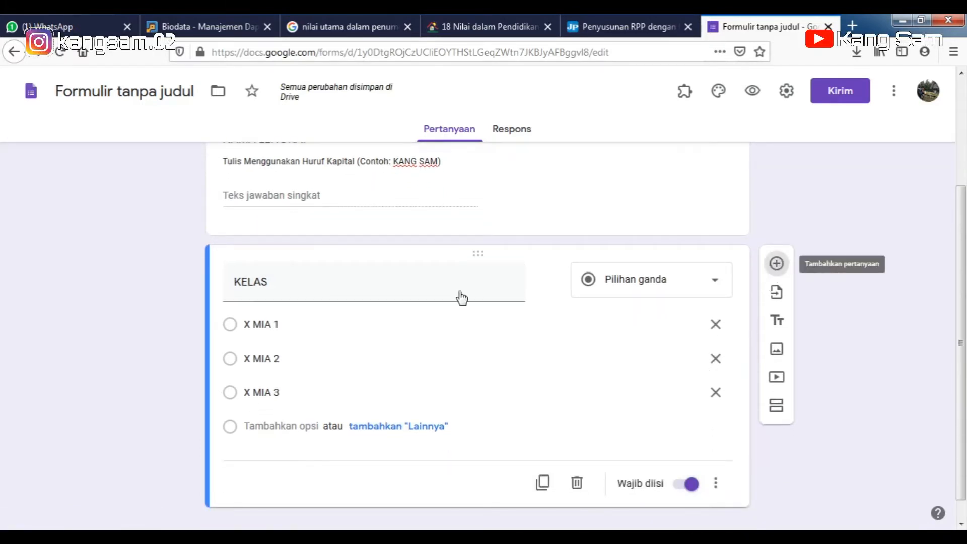
{"action": "scroll", "coordinate": [402, 330], "scroll_direction": "down", "scroll_amount": 3}
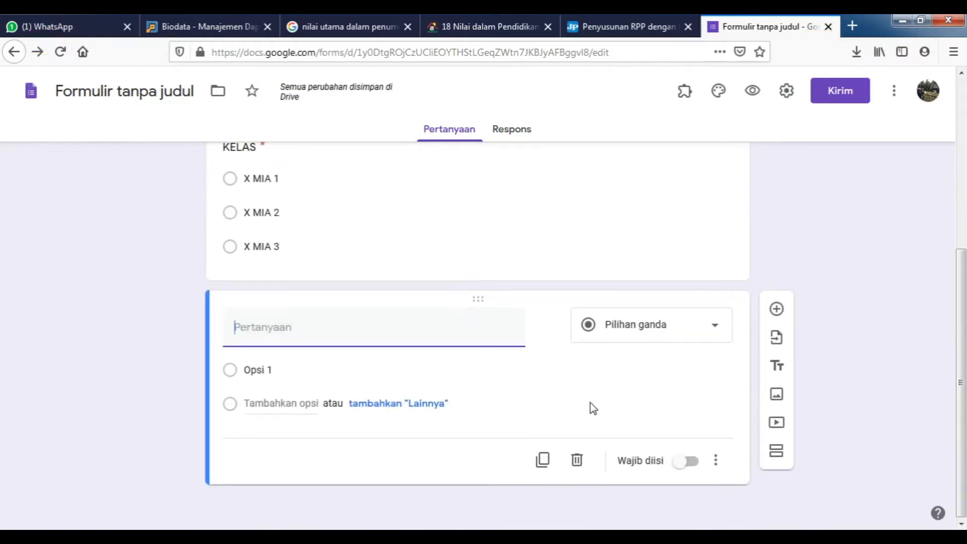
{"action": "type", "text": "K"}
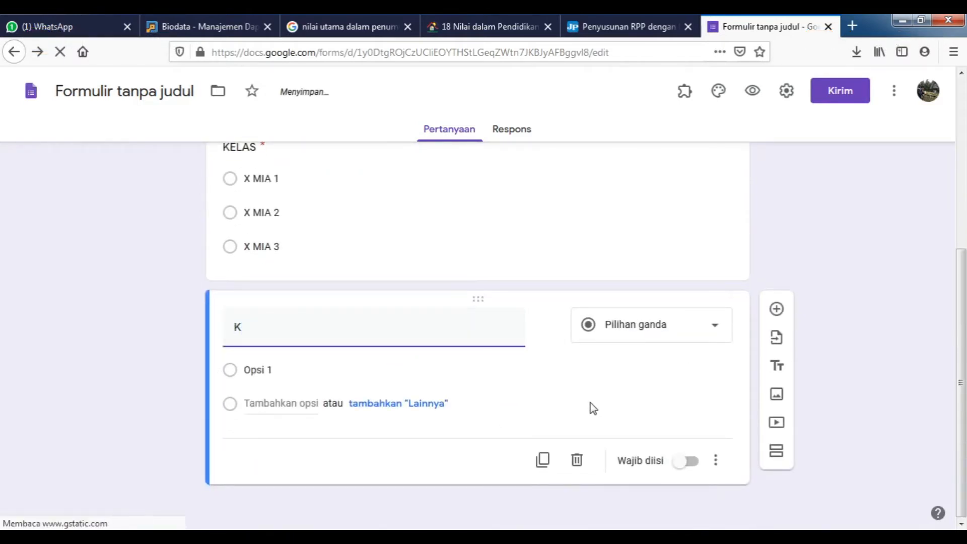
{"action": "type", "text": "ETERANGAN"}
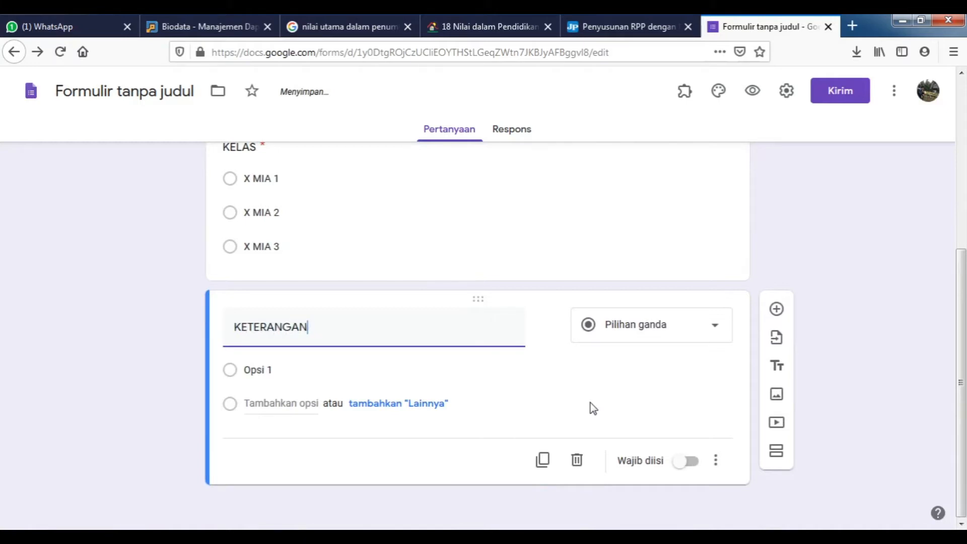
{"action": "type", "text": " ABSEN"}
{"action": "left_click", "coordinate": [714, 327]}
{"action": "left_click", "coordinate": [660, 196]}
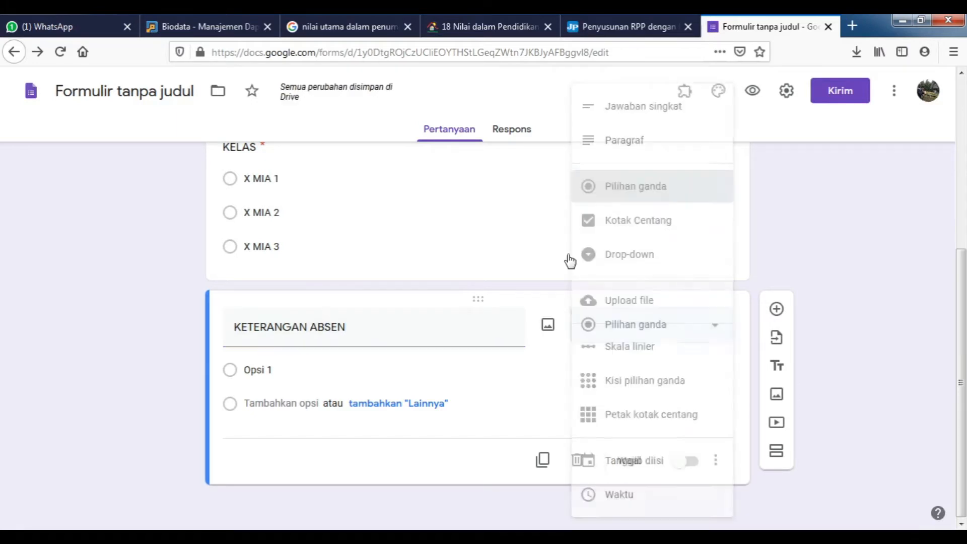
Enter the answer choices HADIR, SAKIT and IZIN.
{"action": "left_click", "coordinate": [343, 363]}
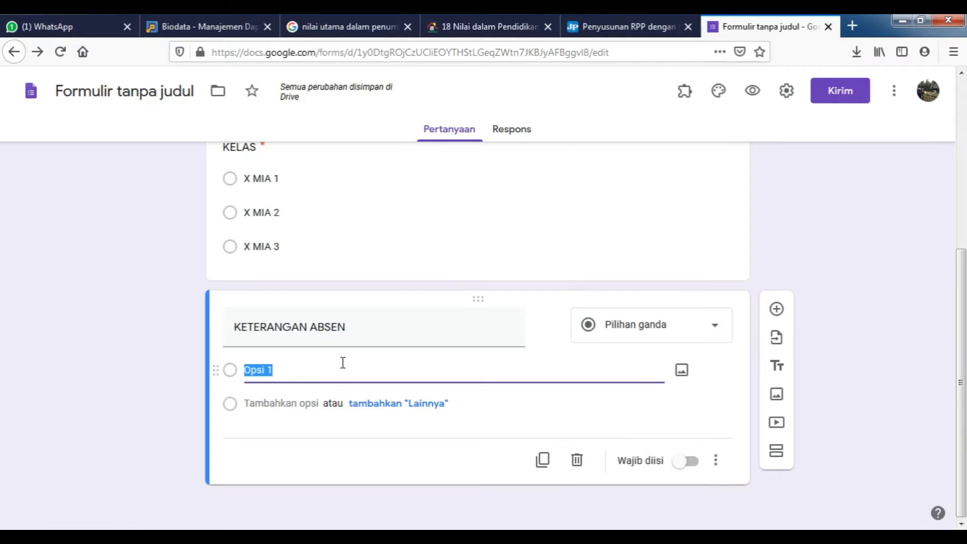
{"action": "type", "text": "SA"}
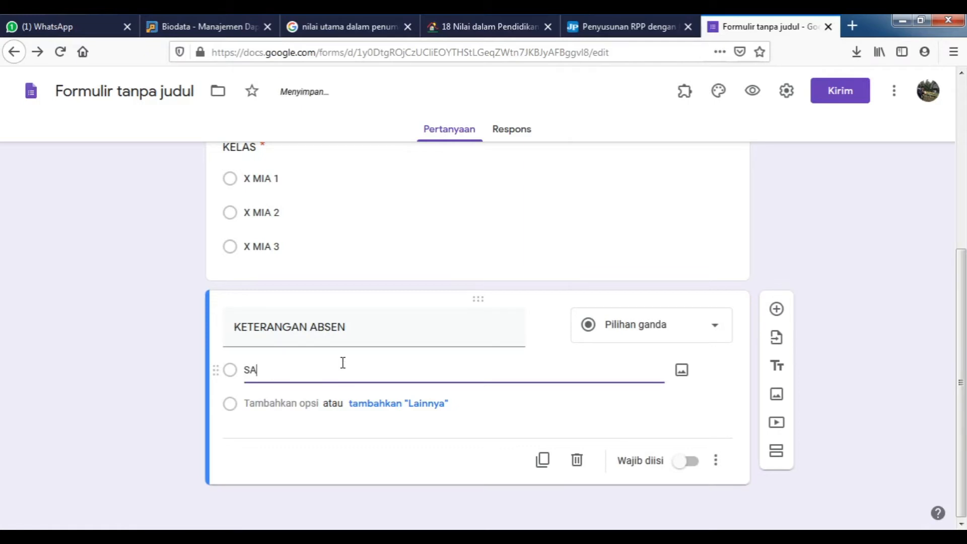
{"action": "key", "text": "BackSpace"}
{"action": "type", "text": "HADIR"}
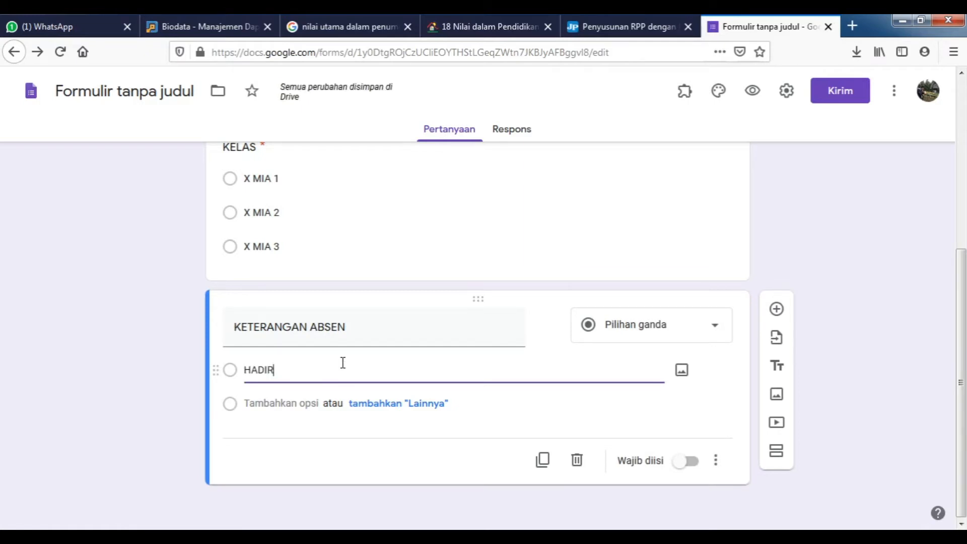
{"action": "left_click", "coordinate": [290, 403]}
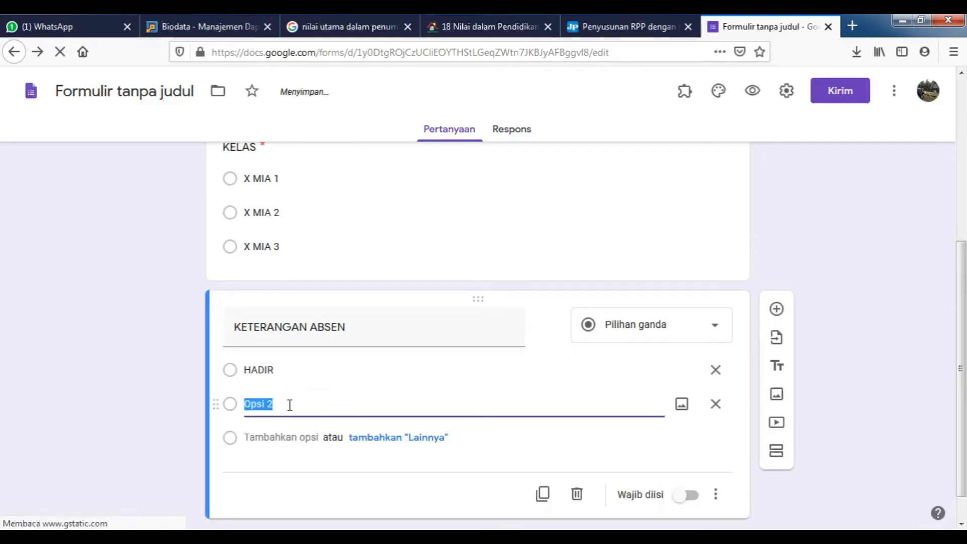
{"action": "type", "text": "SAKIT"}
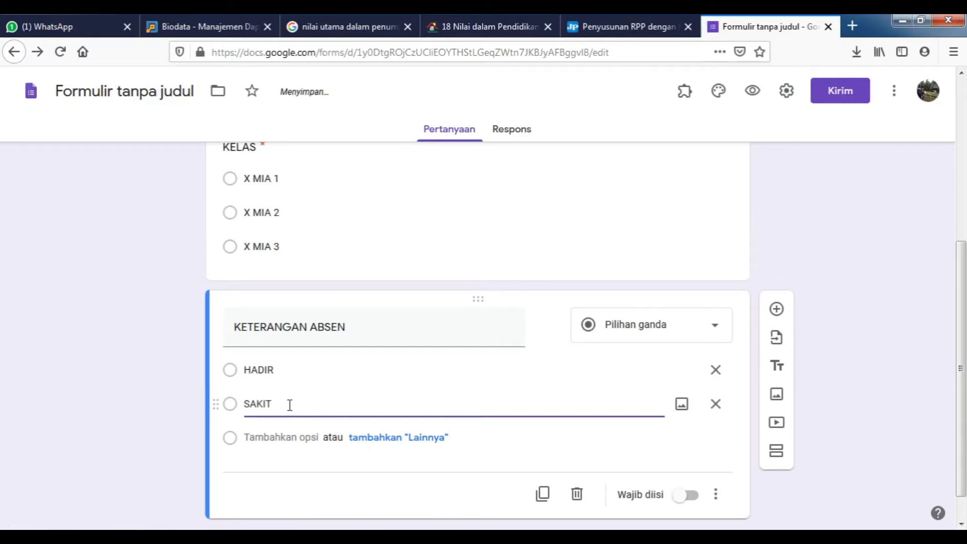
{"action": "left_click", "coordinate": [288, 437]}
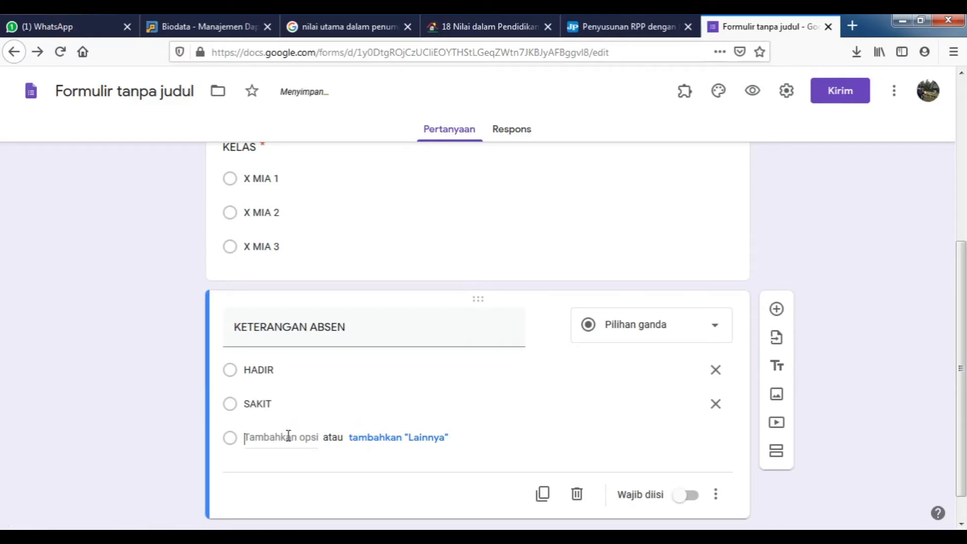
{"action": "type", "text": "IZI"}
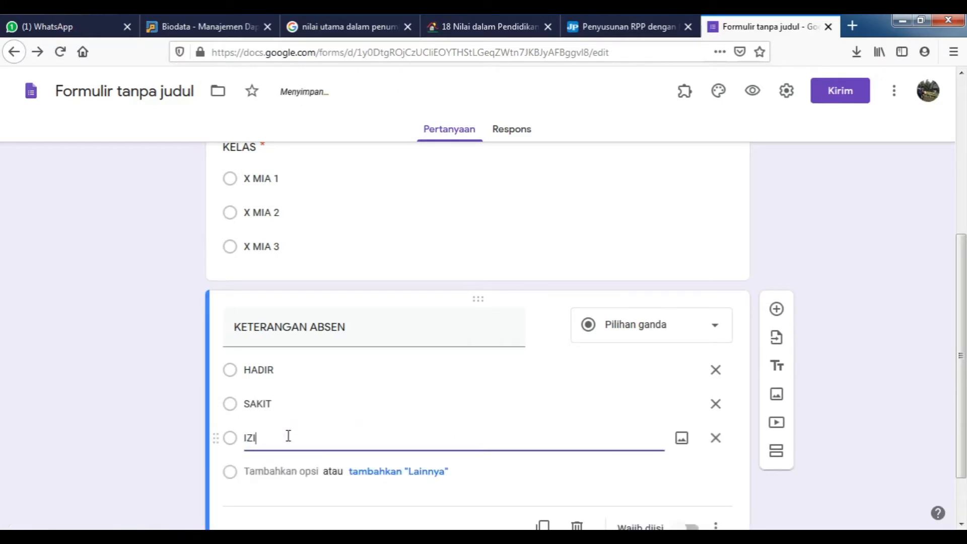
{"action": "type", "text": "N"}
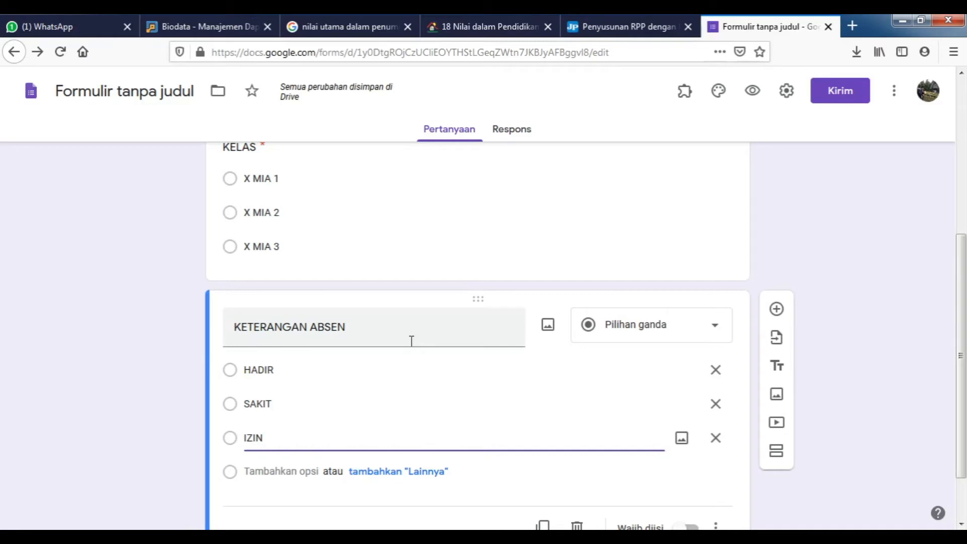
Make the KETERANGAN ABSEN question required.
{"action": "scroll", "coordinate": [483, 405], "scroll_direction": "down", "scroll_amount": 2}
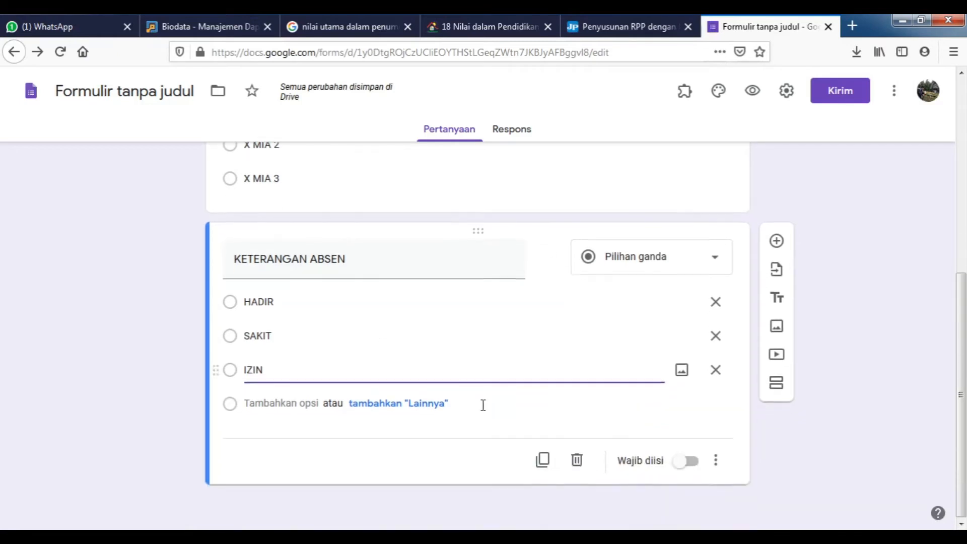
{"action": "left_click", "coordinate": [657, 129]}
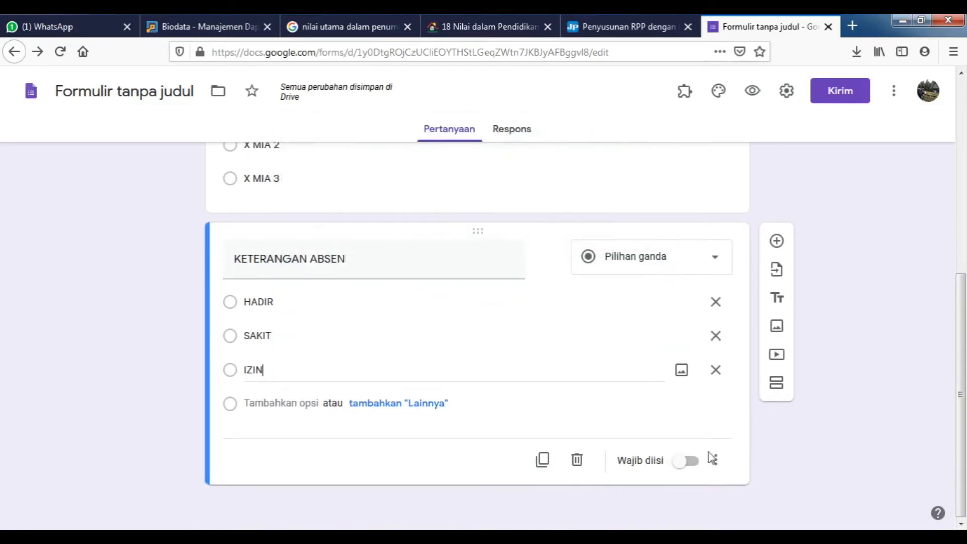
{"action": "left_click", "coordinate": [687, 462]}
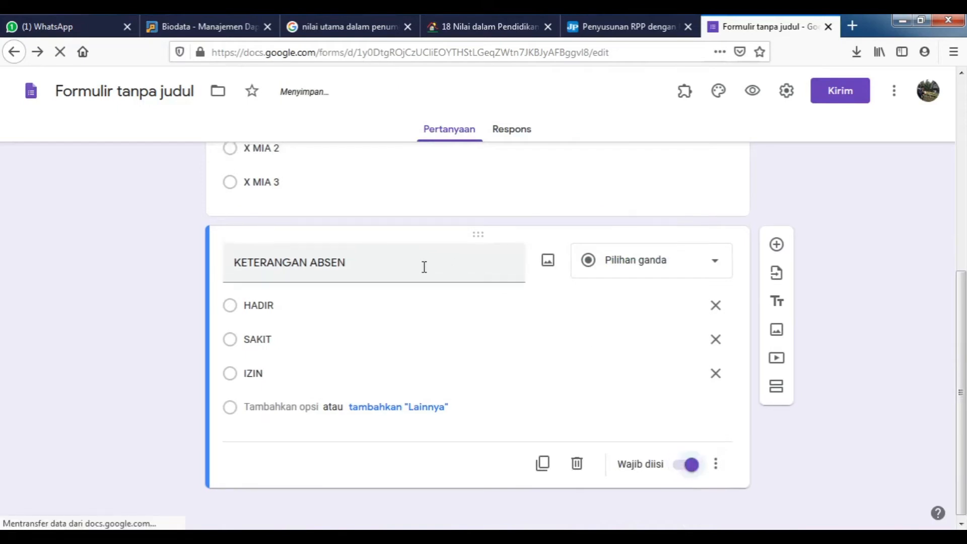
{"action": "scroll", "coordinate": [424, 267], "scroll_direction": "up", "scroll_amount": 8}
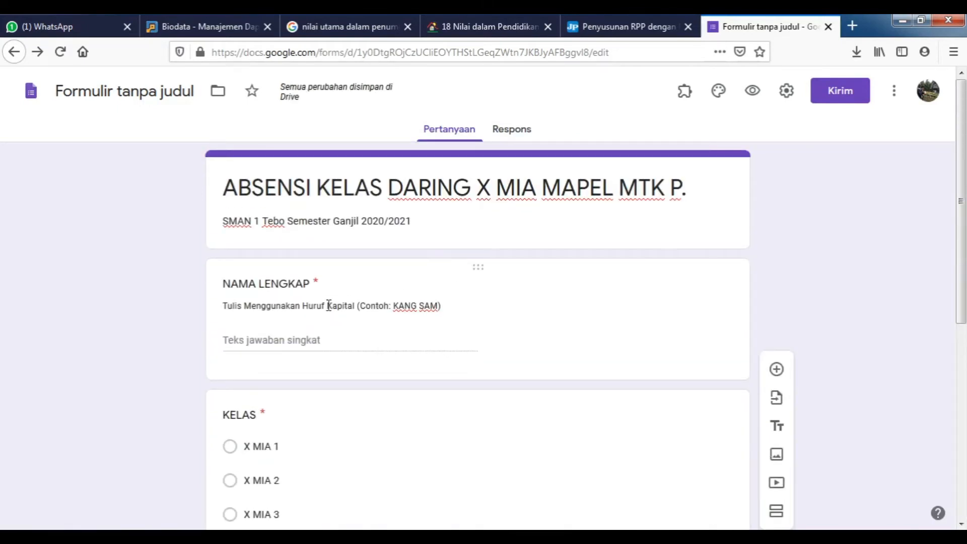
{"action": "scroll", "coordinate": [328, 306], "scroll_direction": "down", "scroll_amount": 6}
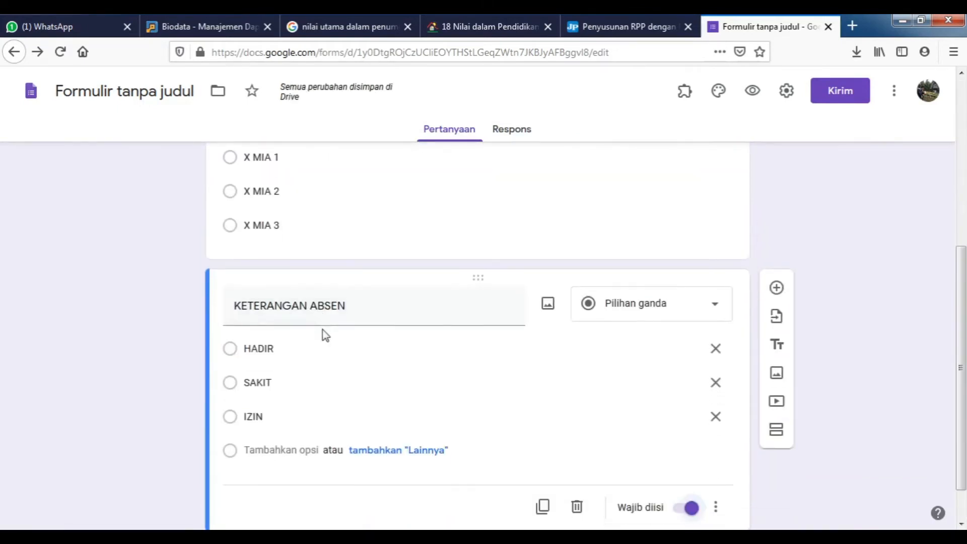
{"action": "scroll", "coordinate": [325, 333], "scroll_direction": "down", "scroll_amount": 1}
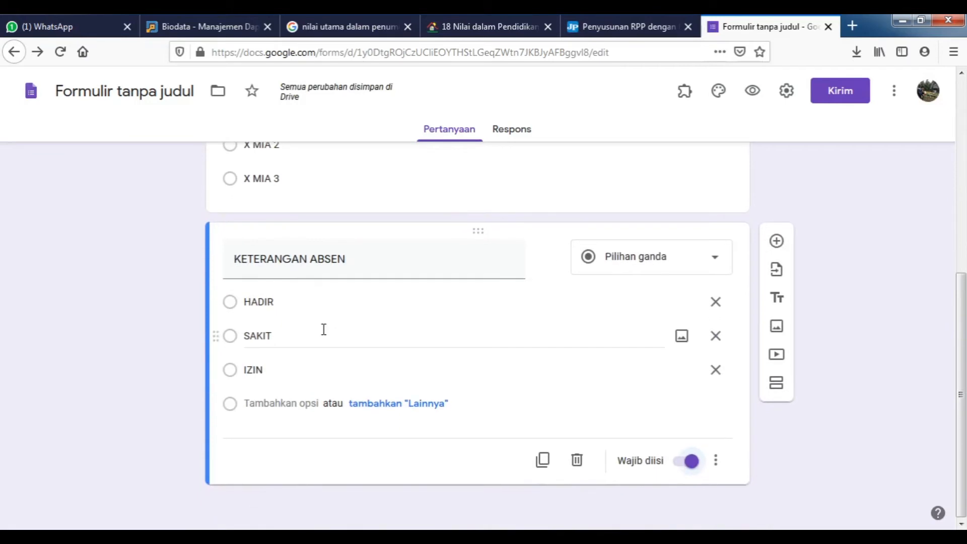
Add 'KODE KELAS' as a required short-answer question without the number validation rule.
{"action": "left_click", "coordinate": [778, 244]}
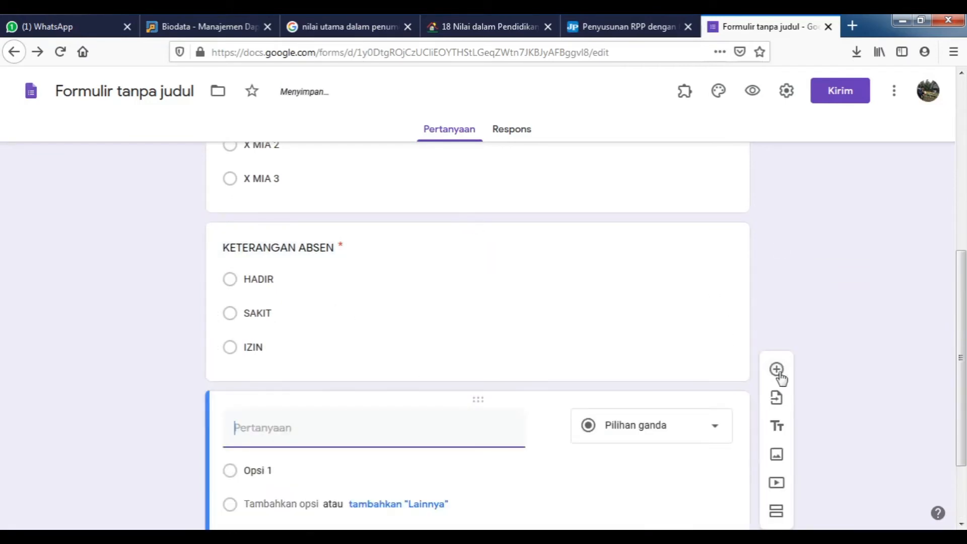
{"action": "type", "text": "KOD"}
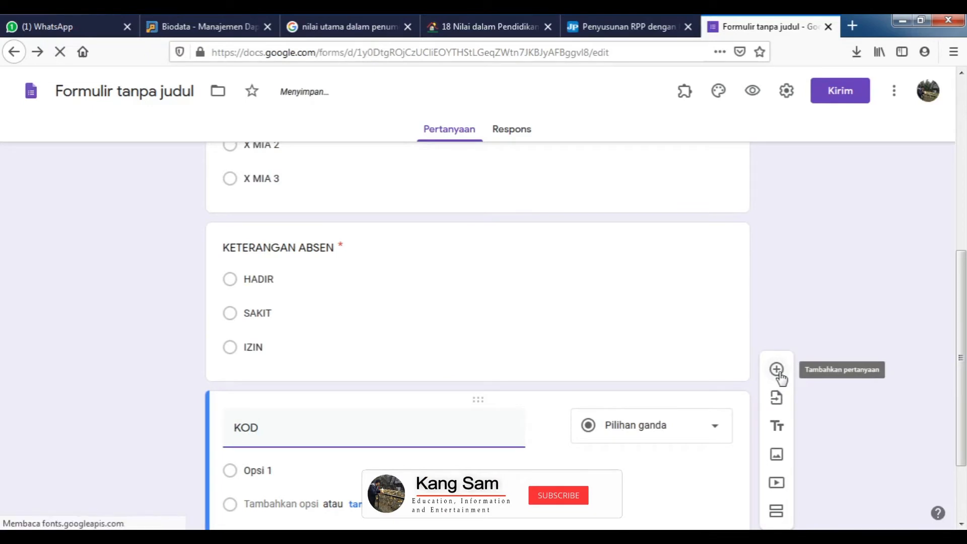
{"action": "type", "text": "E KELAS"}
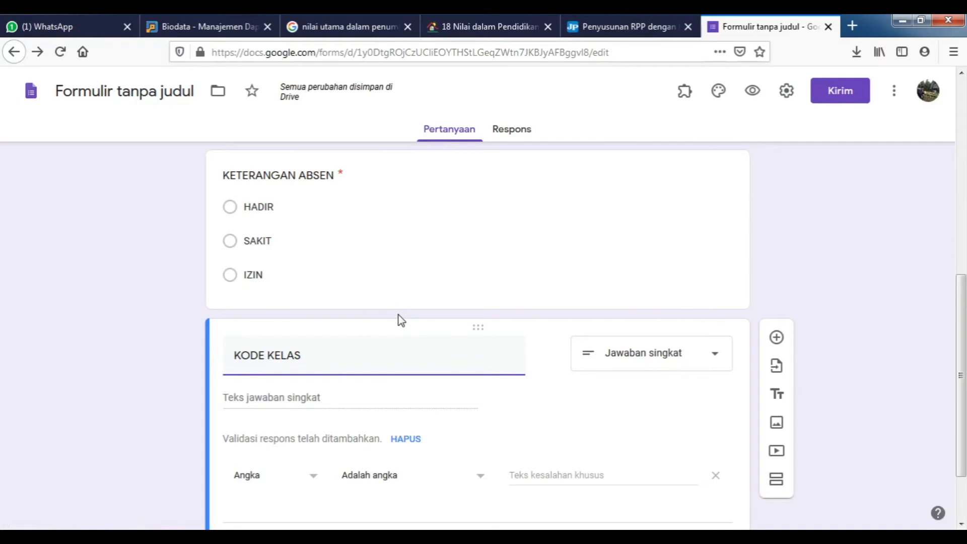
{"action": "left_click", "coordinate": [398, 358]}
{"action": "left_click", "coordinate": [716, 476]}
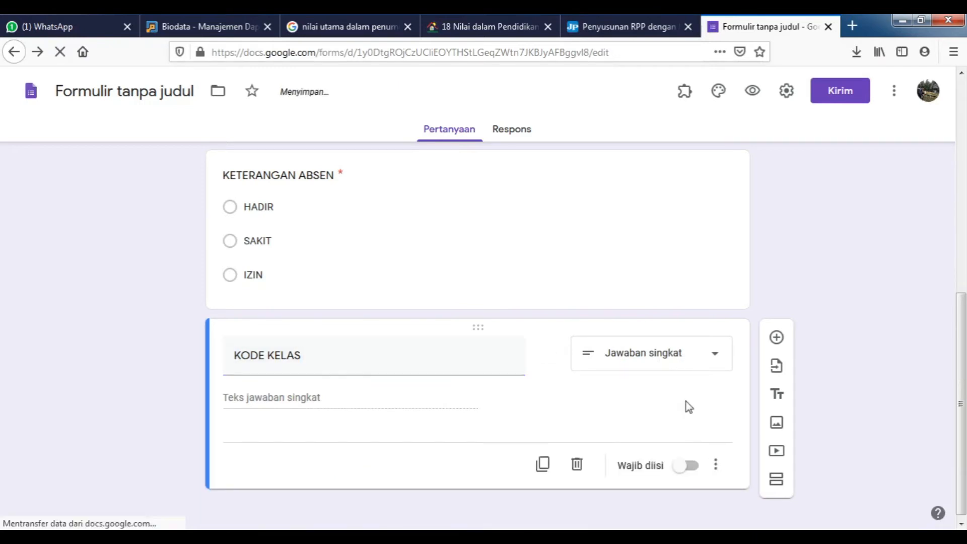
{"action": "left_click", "coordinate": [681, 357]}
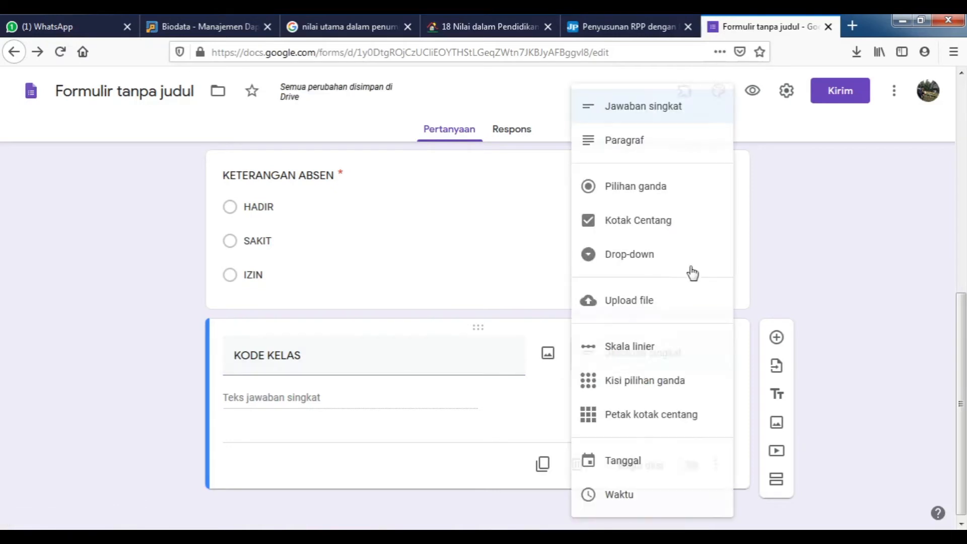
{"action": "left_click", "coordinate": [658, 115]}
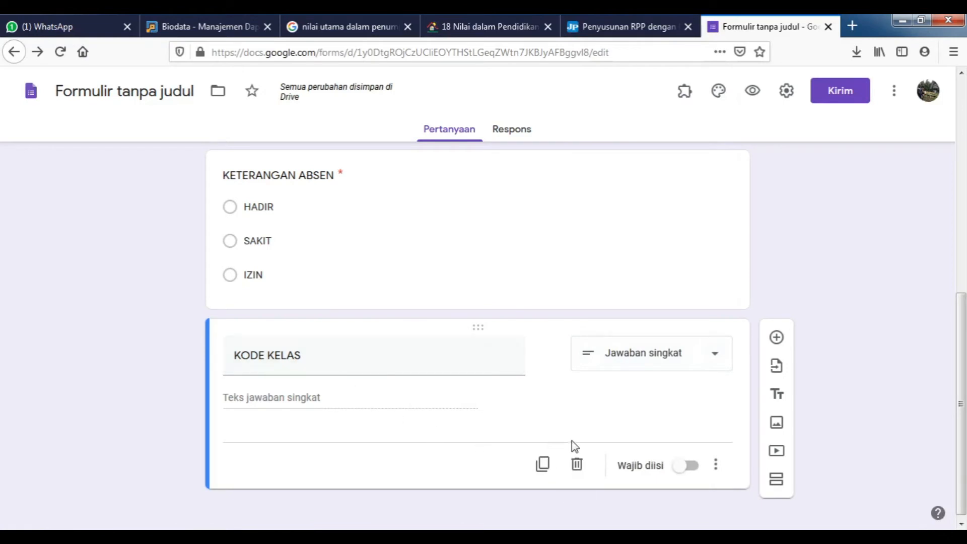
{"action": "left_click", "coordinate": [684, 468]}
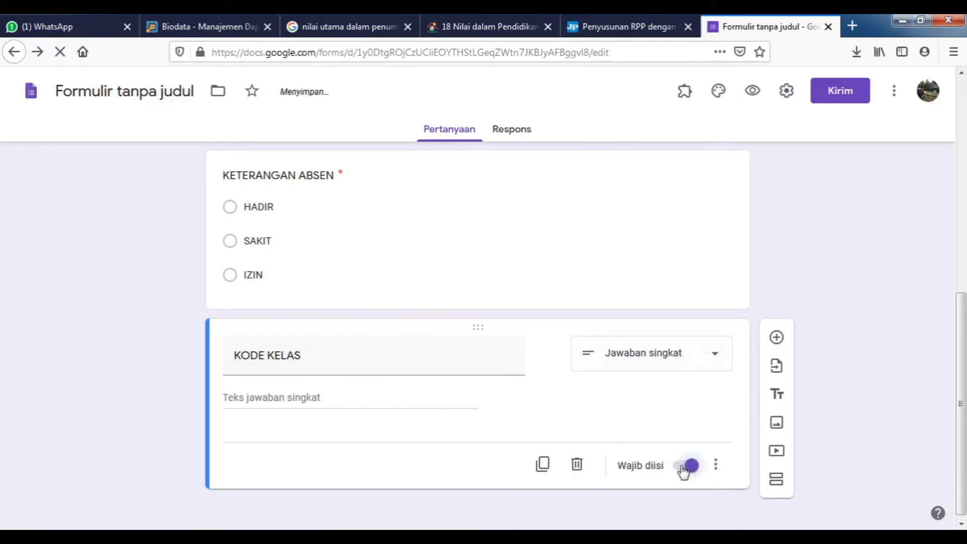
{"action": "left_click", "coordinate": [716, 467]}
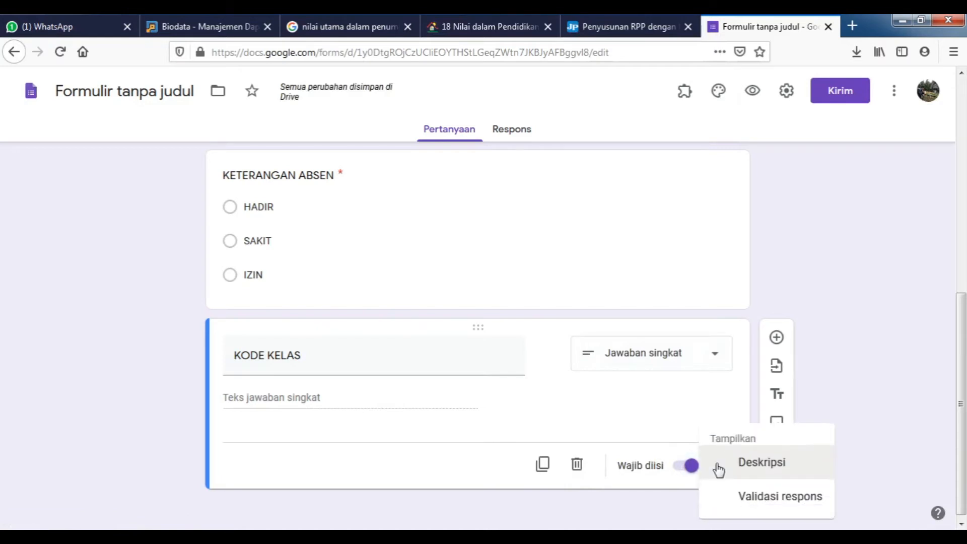
Add a text validation to KODE KELAS requiring the answer to contain 'xmia123'.
{"action": "left_click", "coordinate": [756, 505]}
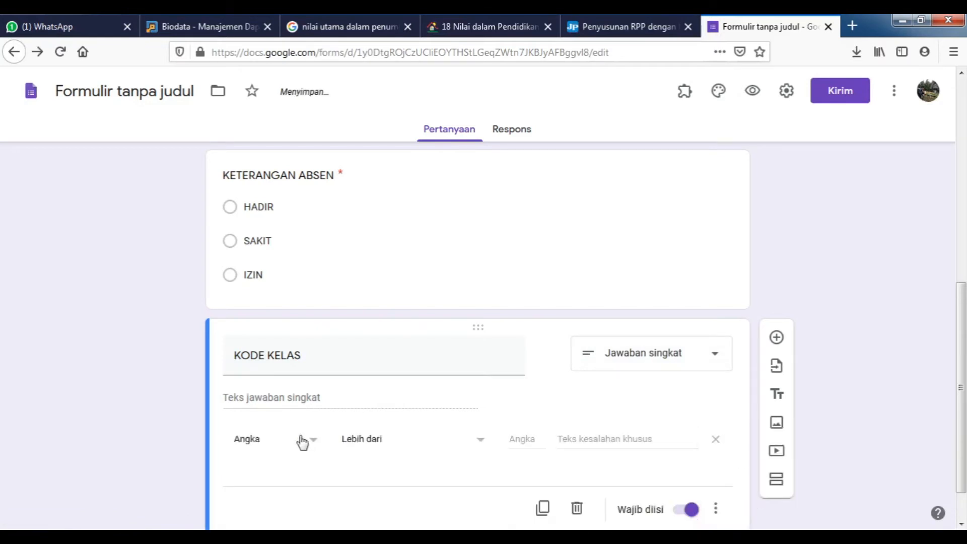
{"action": "left_click", "coordinate": [315, 447]}
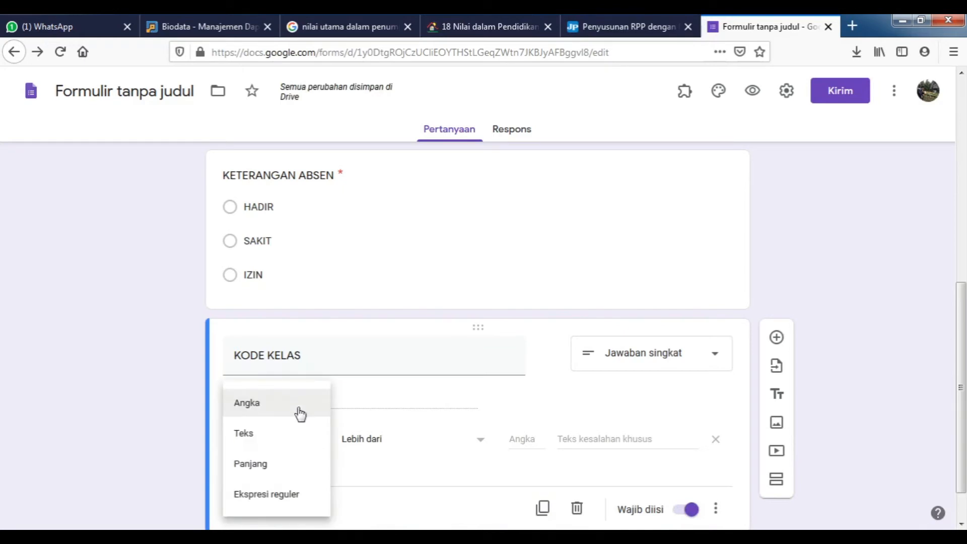
{"action": "left_click", "coordinate": [276, 442]}
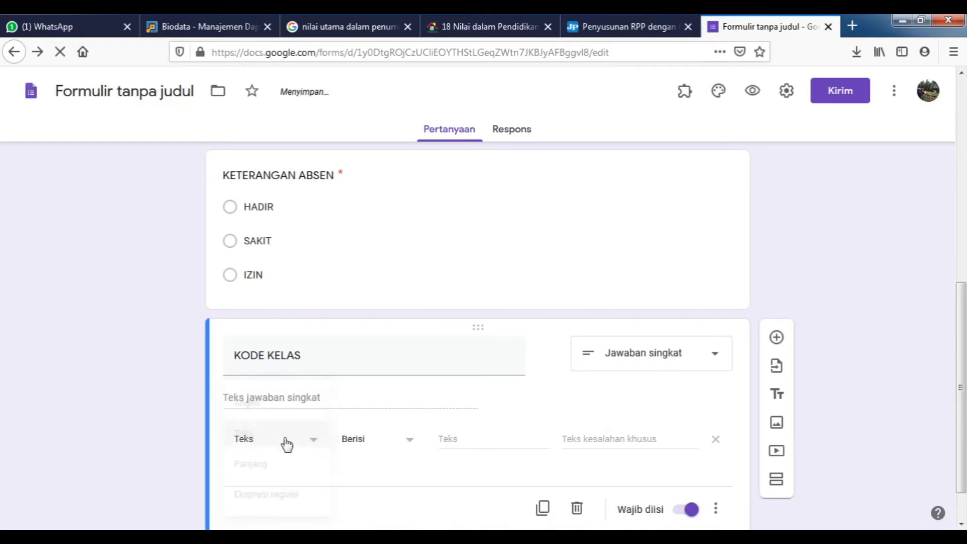
{"action": "left_click", "coordinate": [314, 446]}
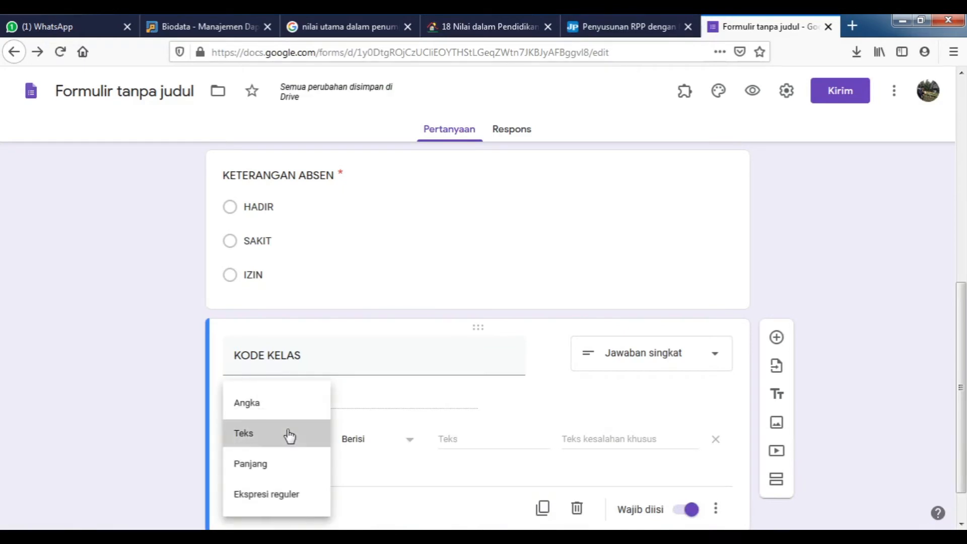
{"action": "left_click", "coordinate": [287, 437]}
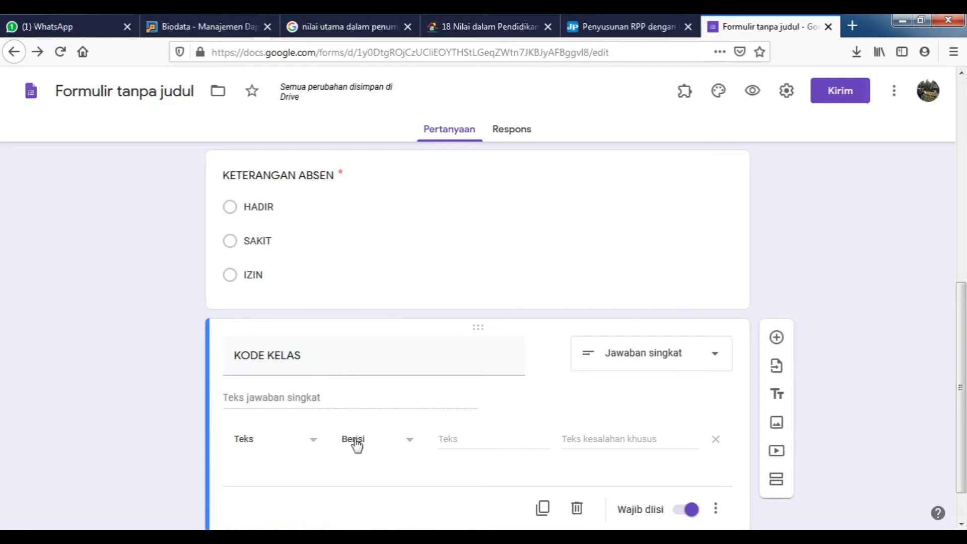
{"action": "left_click", "coordinate": [407, 442]}
{"action": "left_click", "coordinate": [380, 412]}
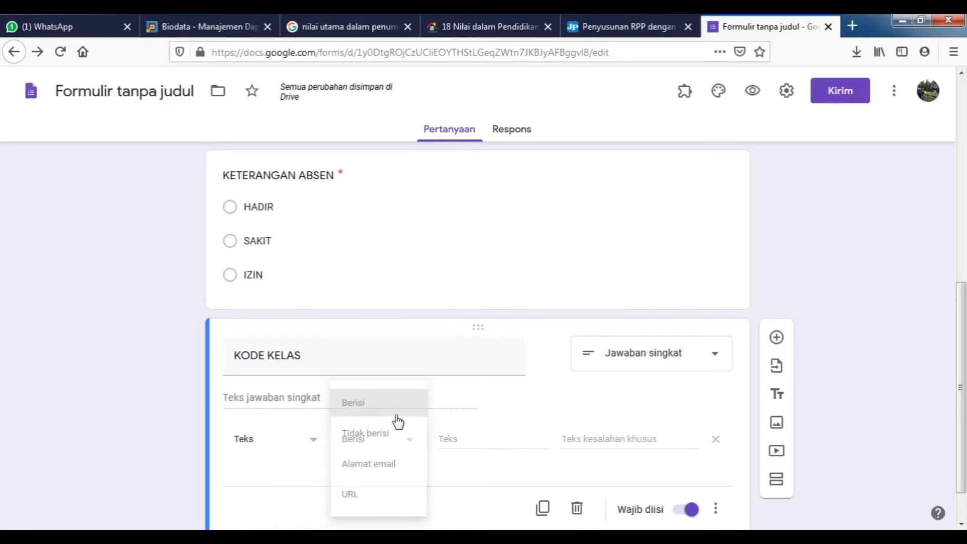
{"action": "left_click", "coordinate": [465, 434]}
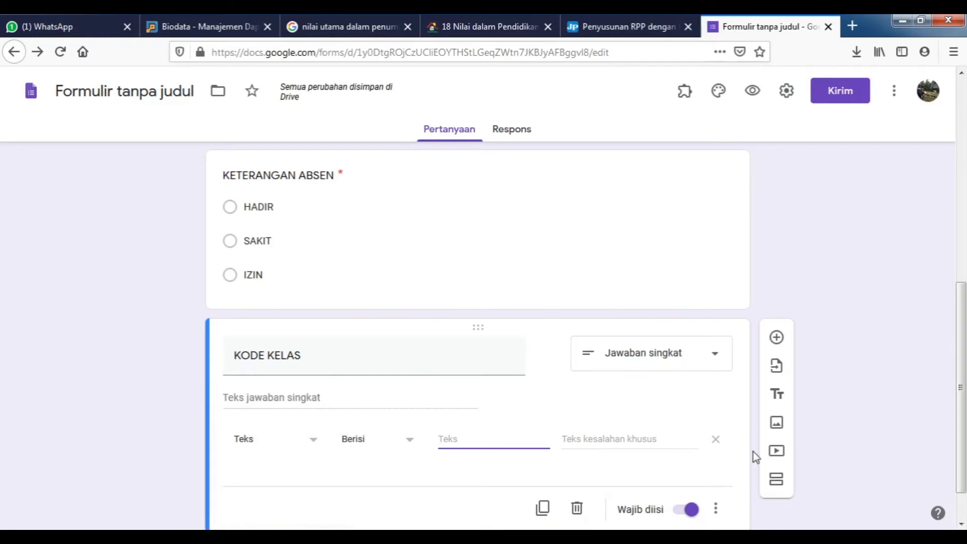
{"action": "type", "text": "x"}
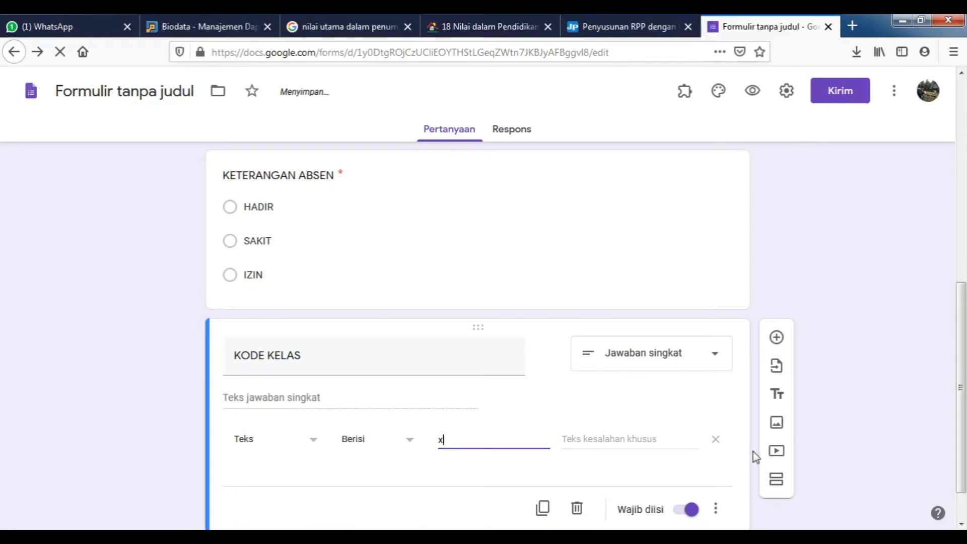
{"action": "type", "text": "mia123"}
Set the validation error message 'Kode salah! perhatikan penulisan huruf besar kecil atau spasi !'.
{"action": "left_click", "coordinate": [619, 444]}
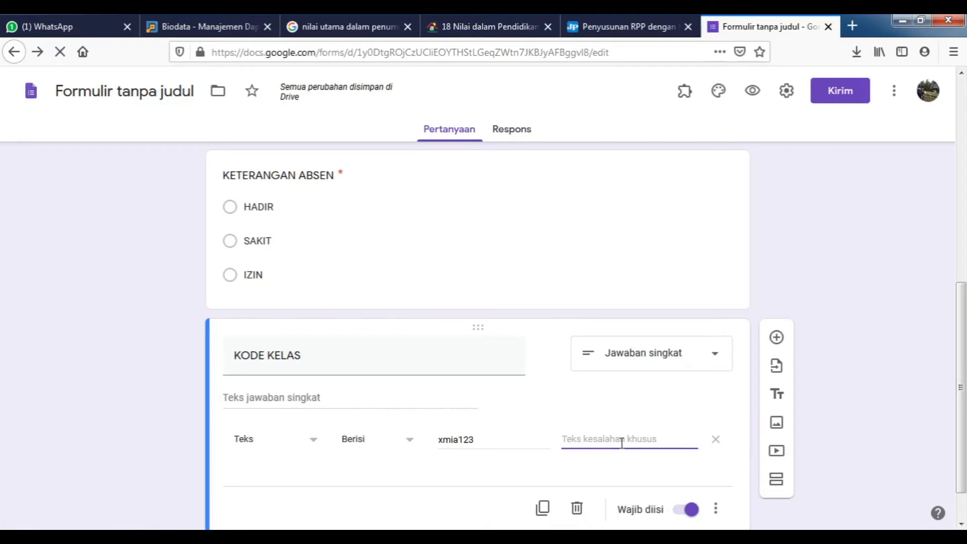
{"action": "type", "text": "K"}
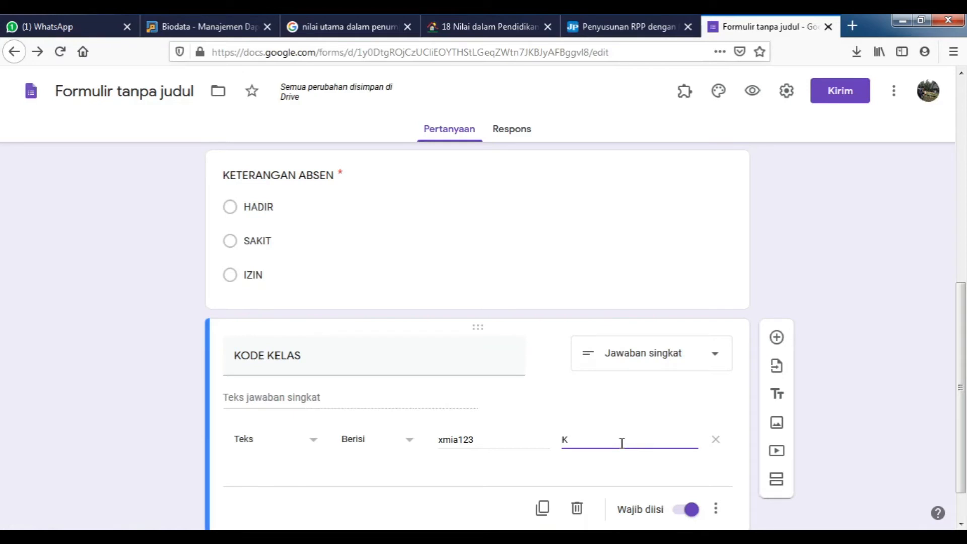
{"action": "type", "text": "ode s"}
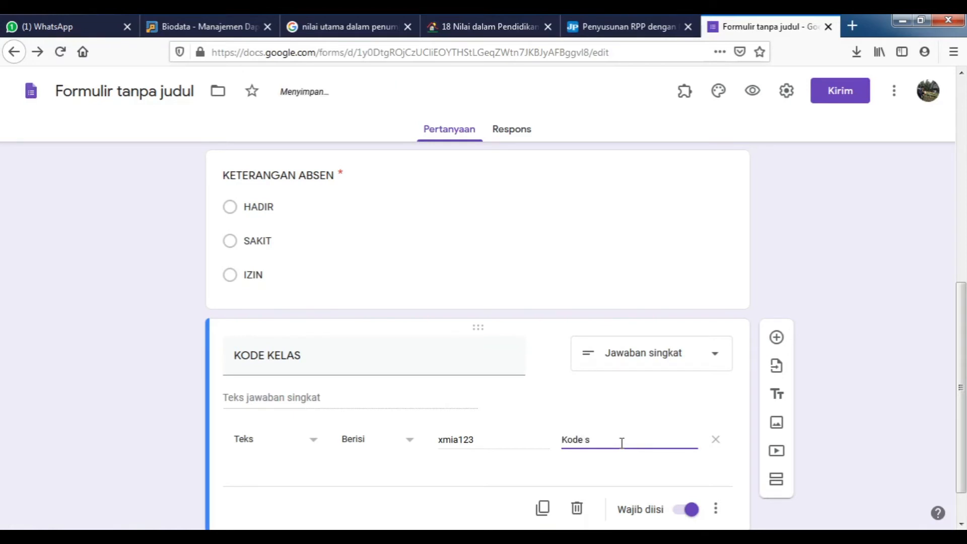
{"action": "type", "text": "ala"}
{"action": "type", "text": "h! perha"}
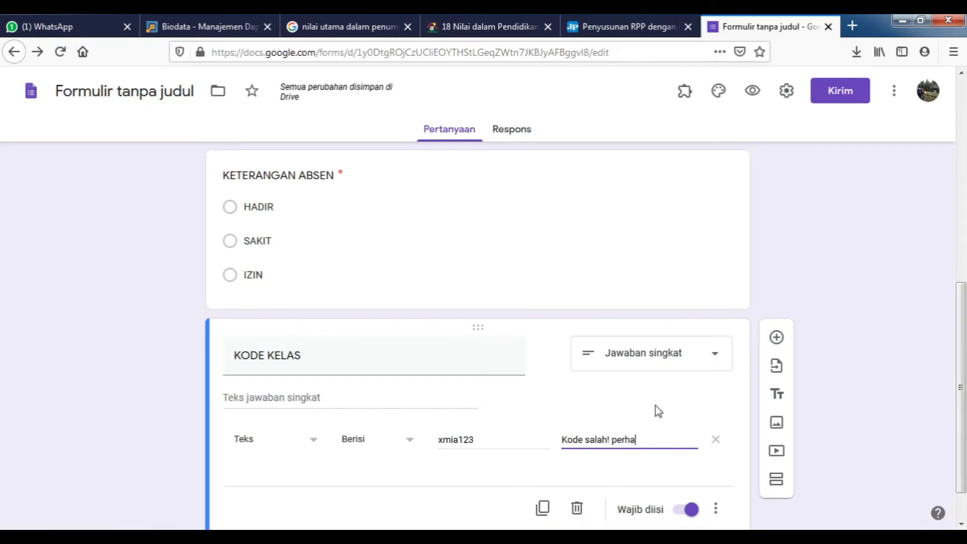
{"action": "type", "text": "tikan "}
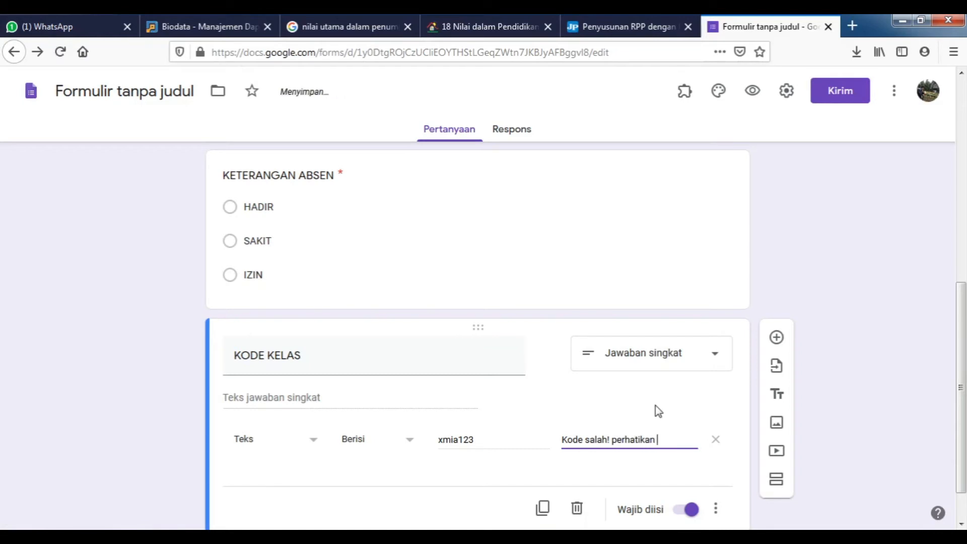
{"action": "type", "text": "penulisa"}
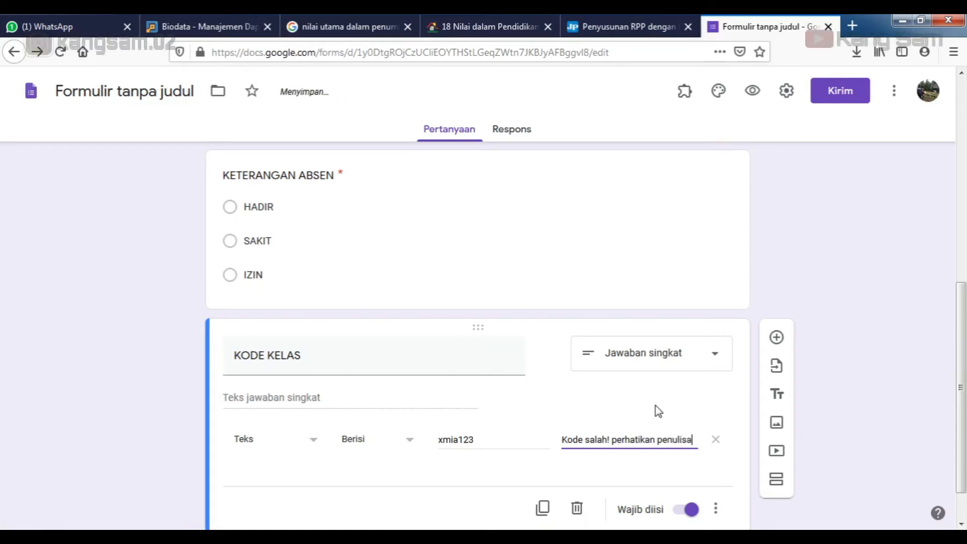
{"action": "type", "text": "n huruf"}
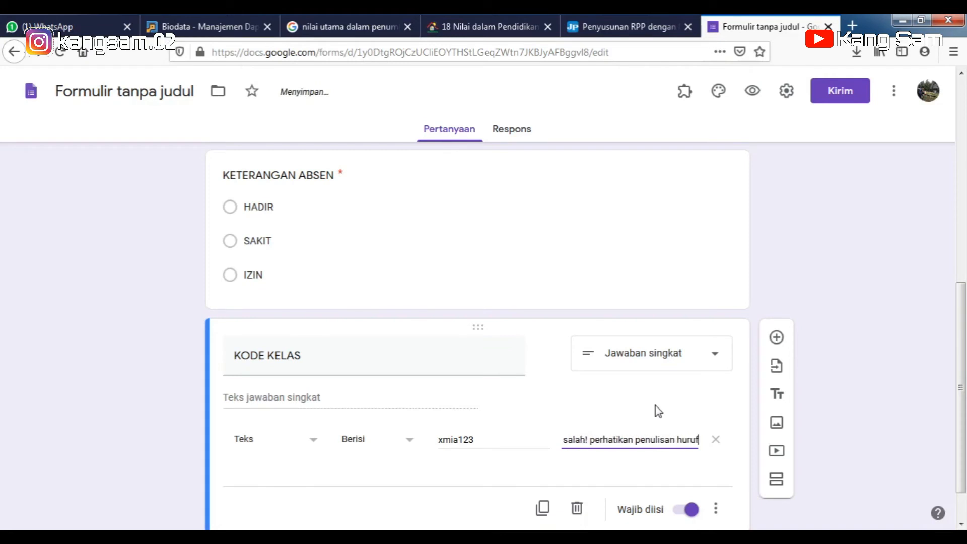
{"action": "type", "text": " besar"}
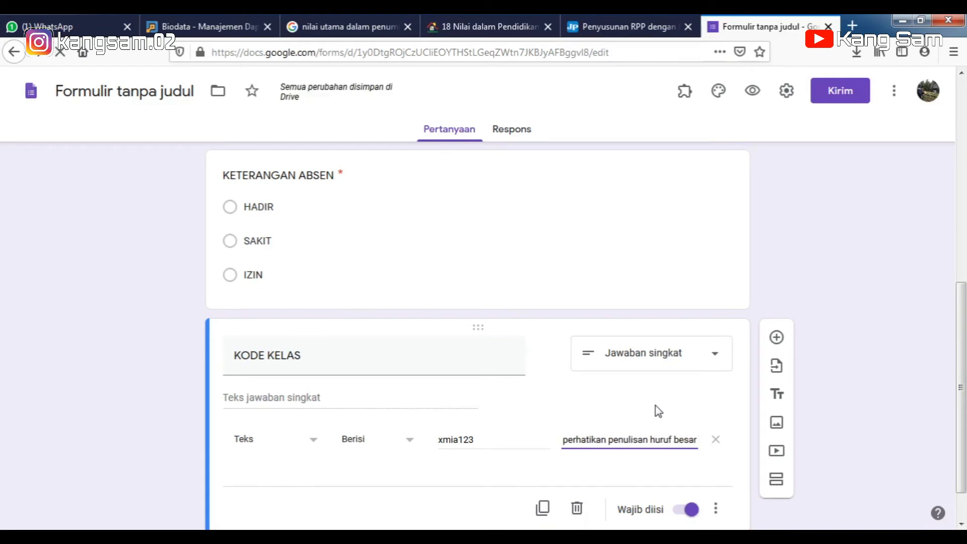
{"action": "type", "text": " kecil"}
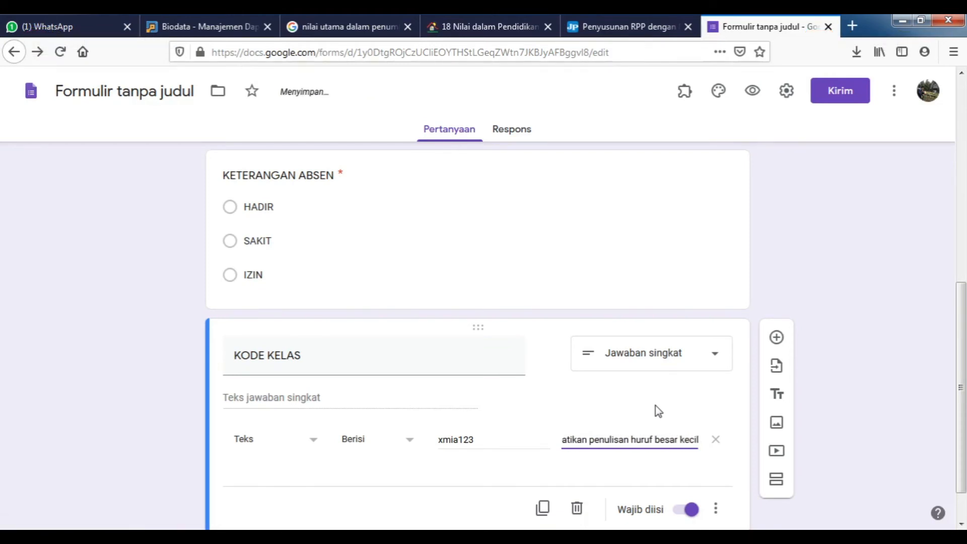
{"action": "type", "text": " atau spasi"}
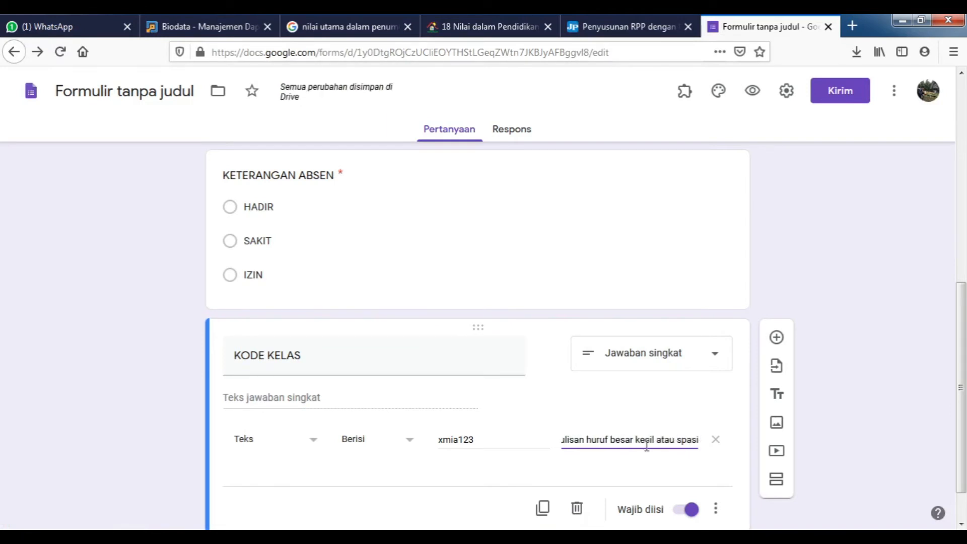
{"action": "type", "text": "!"}
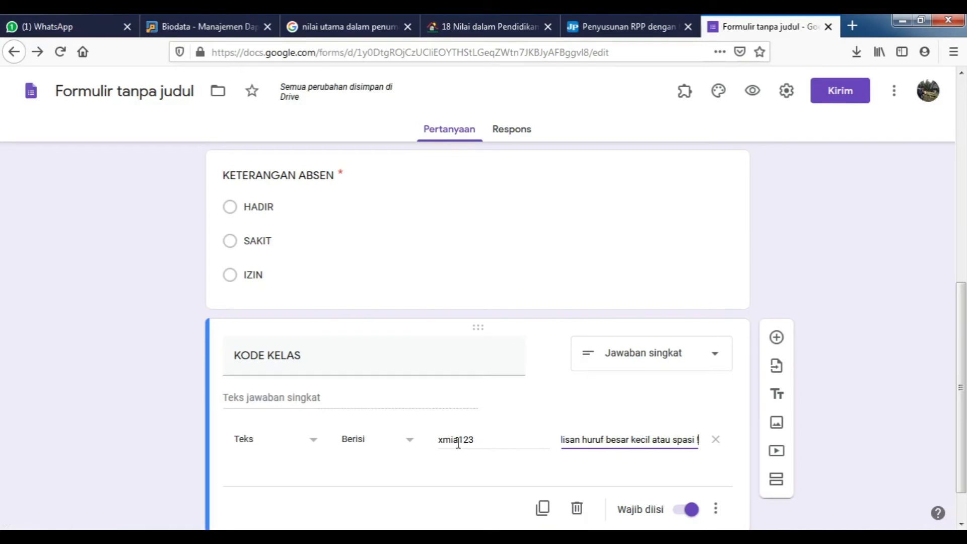
{"action": "scroll", "coordinate": [635, 433], "scroll_direction": "down", "scroll_amount": 1}
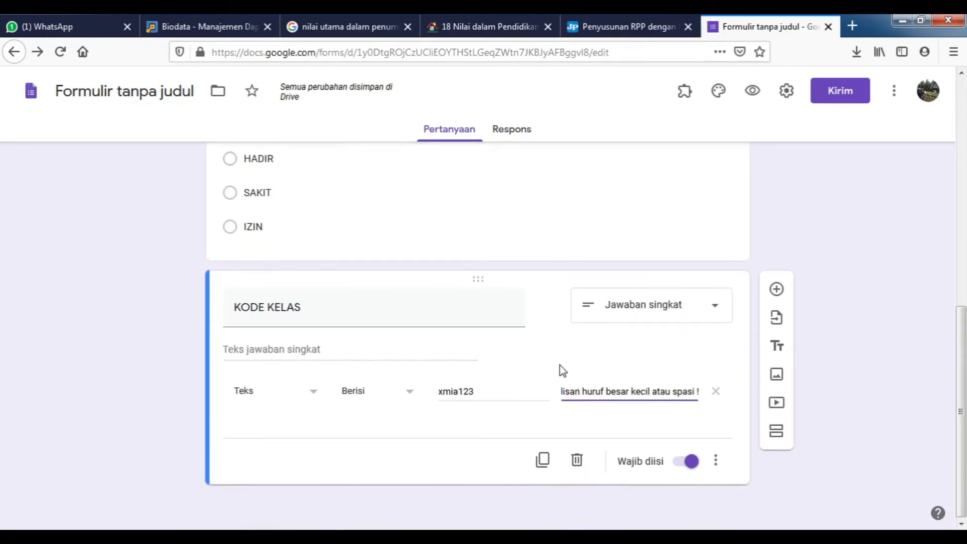
{"action": "scroll", "coordinate": [560, 365], "scroll_direction": "up", "scroll_amount": 5}
{"action": "scroll", "coordinate": [561, 368], "scroll_direction": "up", "scroll_amount": 5}
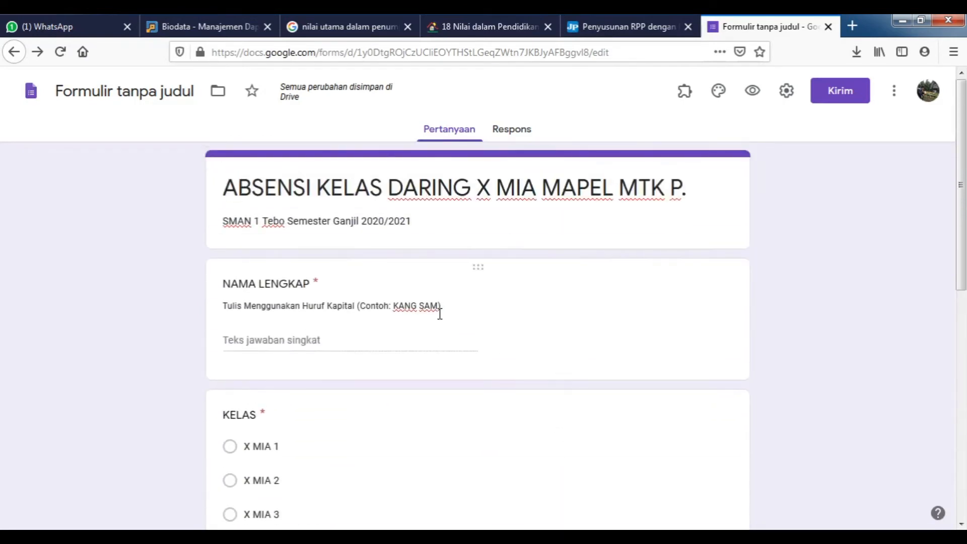
{"action": "scroll", "coordinate": [367, 311], "scroll_direction": "down", "scroll_amount": 7}
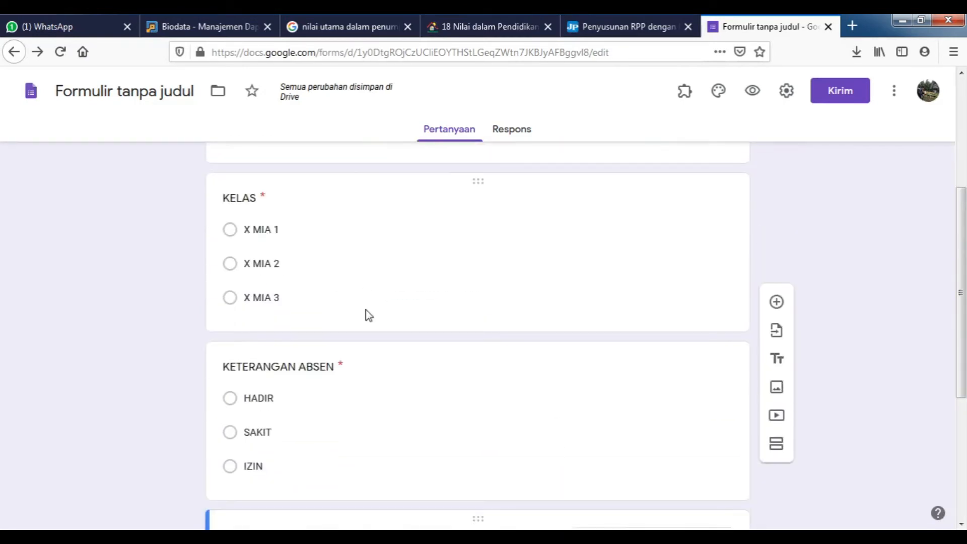
{"action": "scroll", "coordinate": [366, 323], "scroll_direction": "down", "scroll_amount": 2}
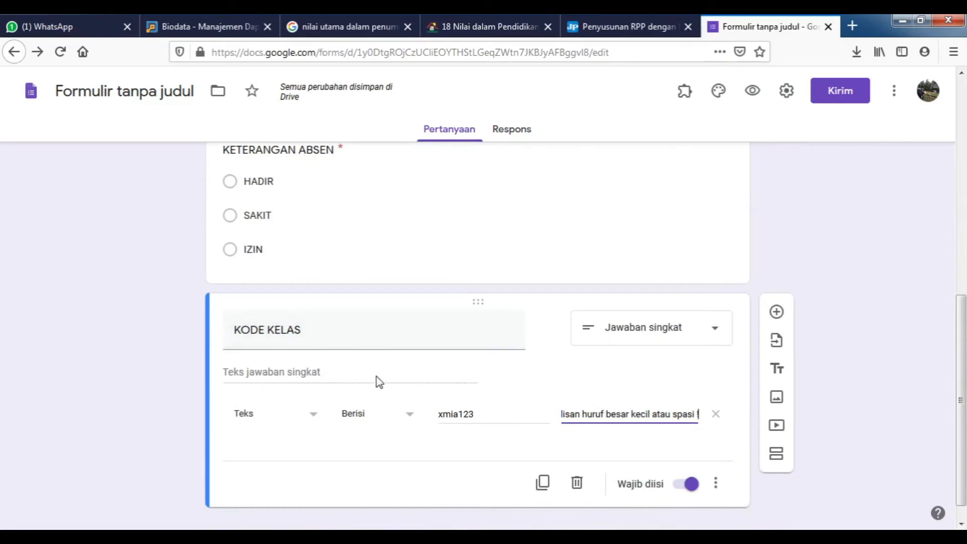
{"action": "scroll", "coordinate": [380, 388], "scroll_direction": "down", "scroll_amount": 1}
{"action": "scroll", "coordinate": [662, 305], "scroll_direction": "up", "scroll_amount": 9}
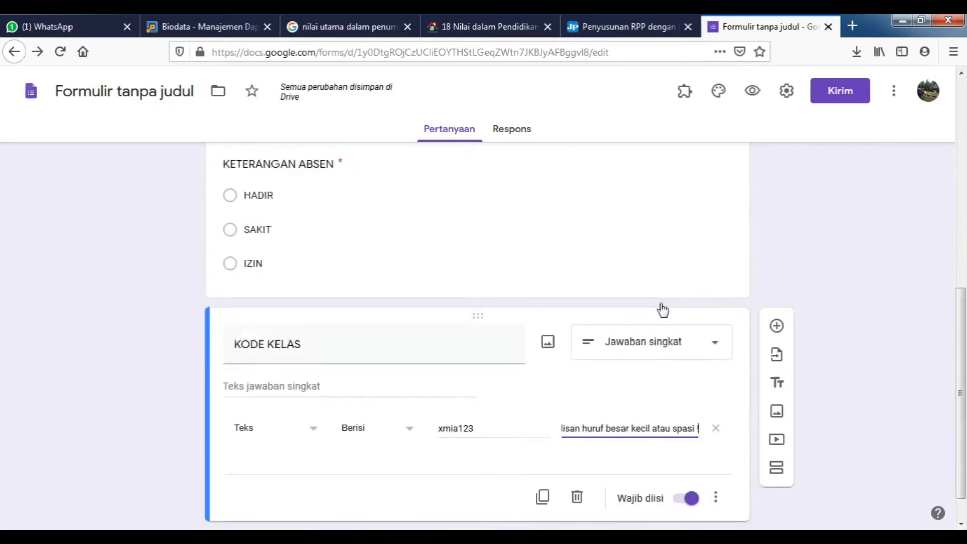
{"action": "left_click", "coordinate": [787, 96]}
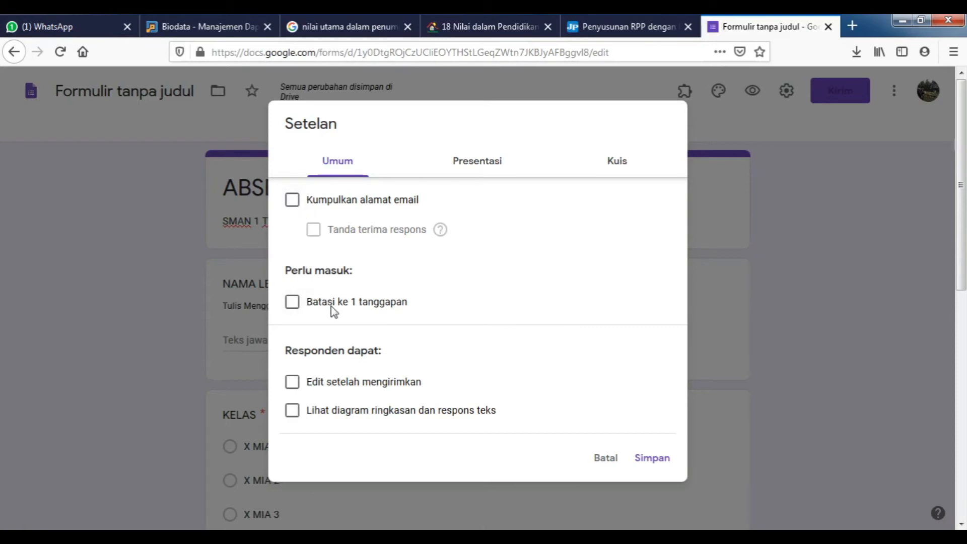
Leave 'Batasi ke 1 tanggapan' unticked and bring up the Presentasi settings.
{"action": "left_click", "coordinate": [293, 305]}
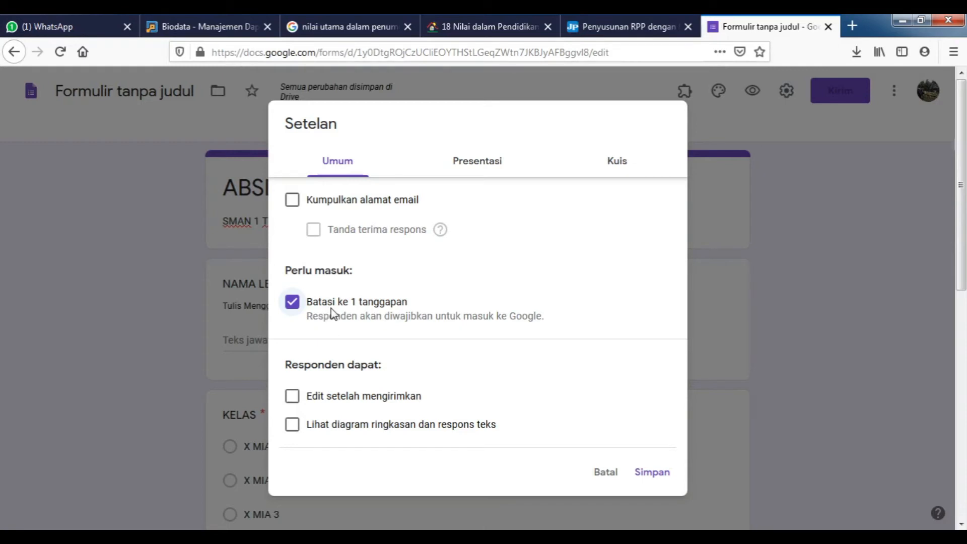
{"action": "left_click", "coordinate": [294, 303]}
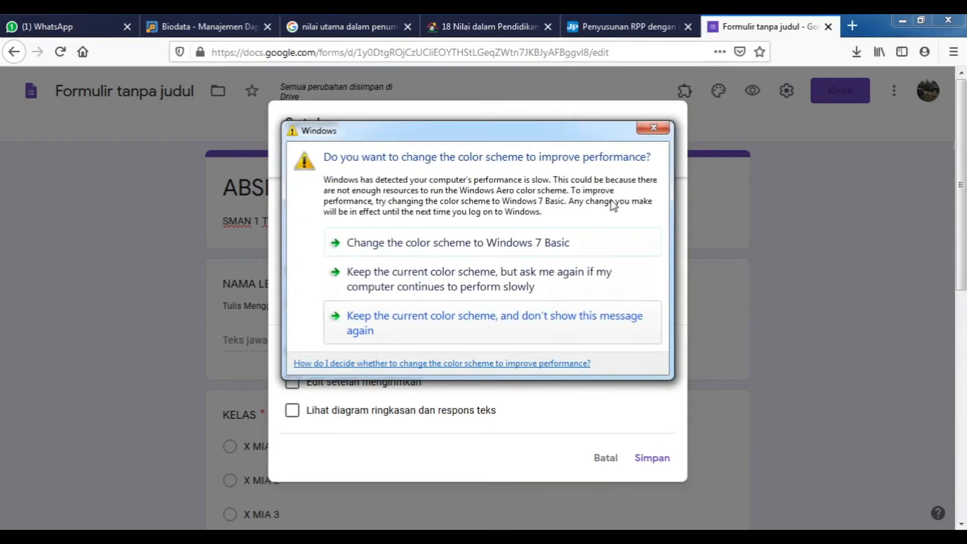
{"action": "left_click", "coordinate": [660, 129]}
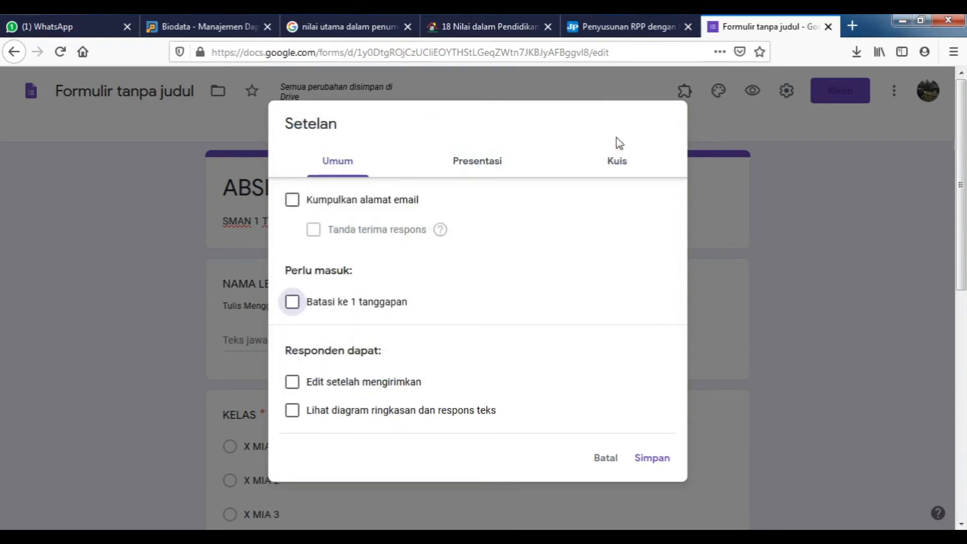
{"action": "left_click", "coordinate": [474, 161]}
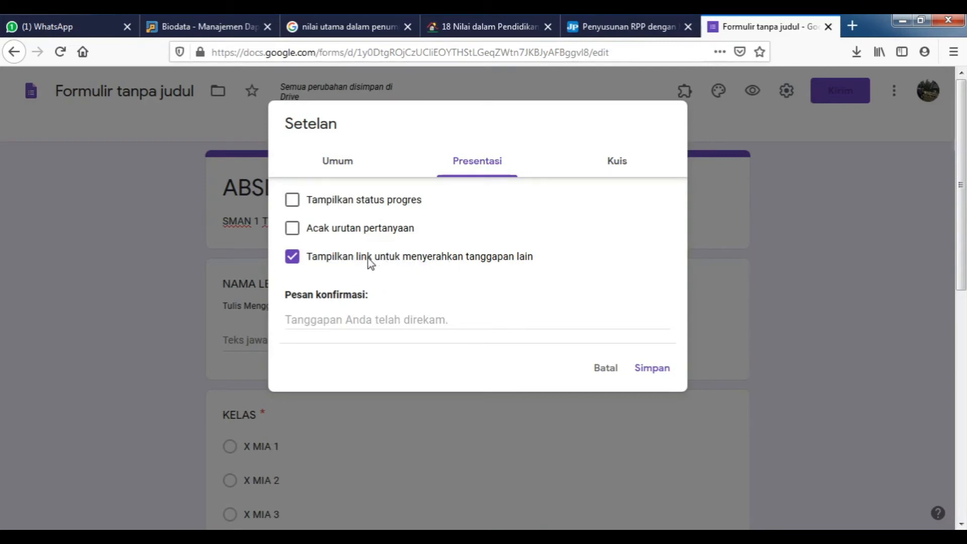
Untick the link to submit another response, leaving question shuffling and the progress bar off.
{"action": "left_click", "coordinate": [322, 260]}
{"action": "left_click", "coordinate": [331, 235]}
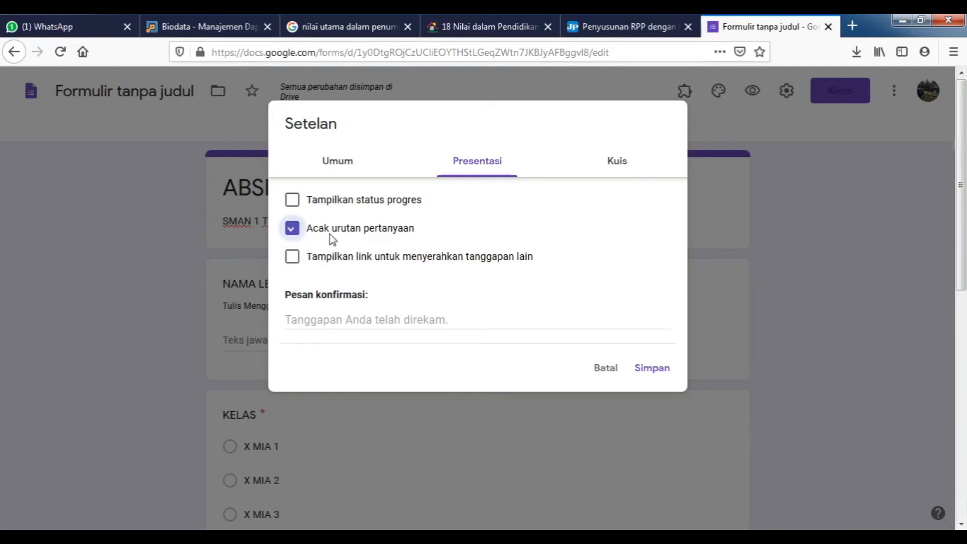
{"action": "left_click", "coordinate": [331, 234]}
{"action": "left_click", "coordinate": [330, 203]}
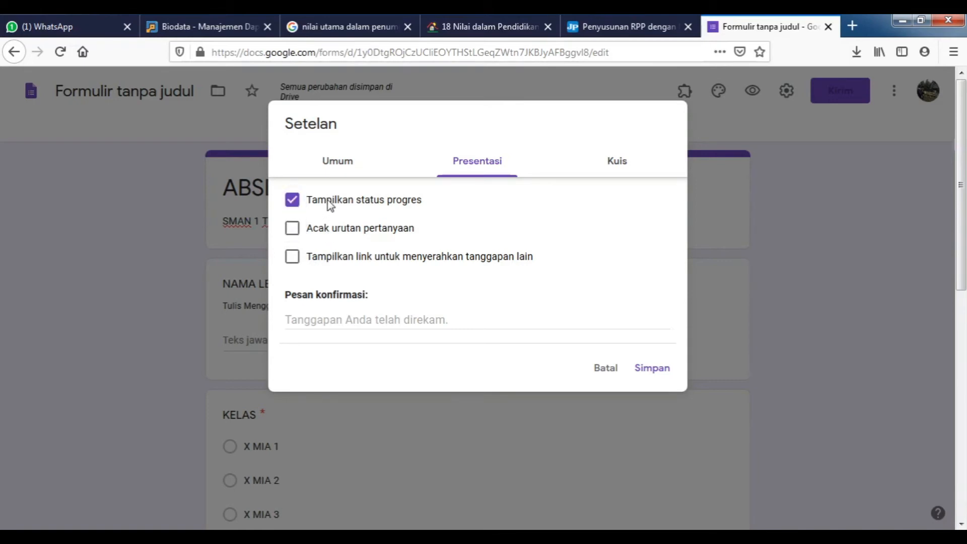
{"action": "left_click", "coordinate": [330, 203]}
Set the confirmation message to 'Terima kasih, absen Anda telah terkirim.'.
{"action": "left_click", "coordinate": [334, 318]}
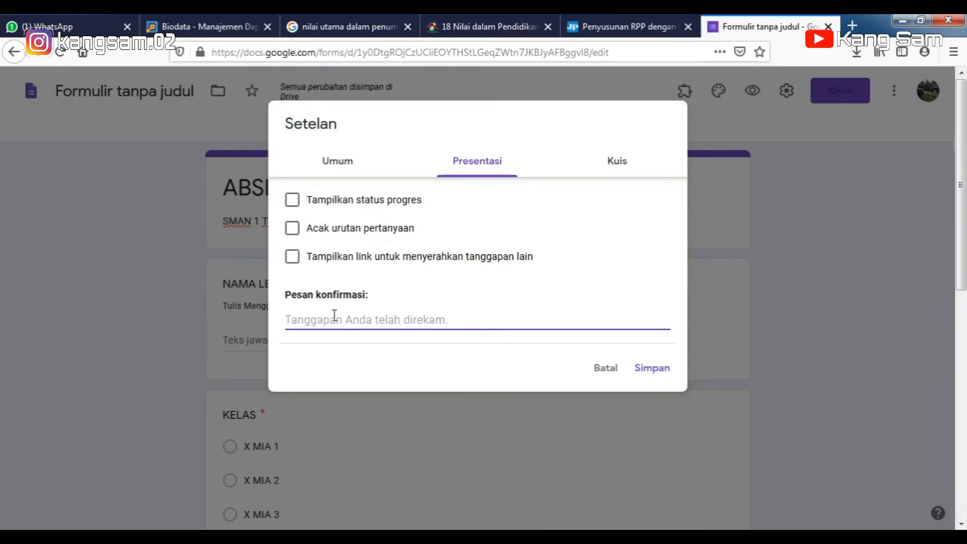
{"action": "type", "text": "T"}
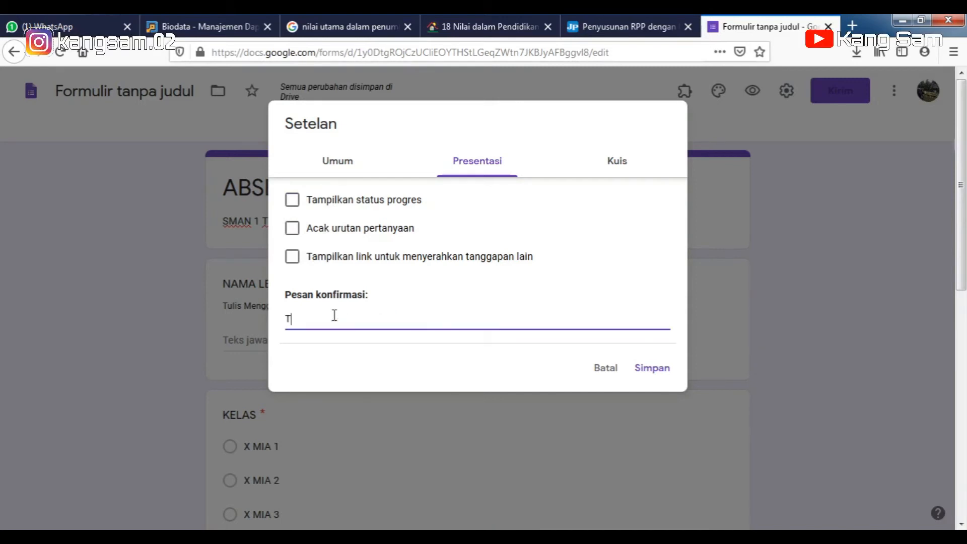
{"action": "type", "text": "erima "}
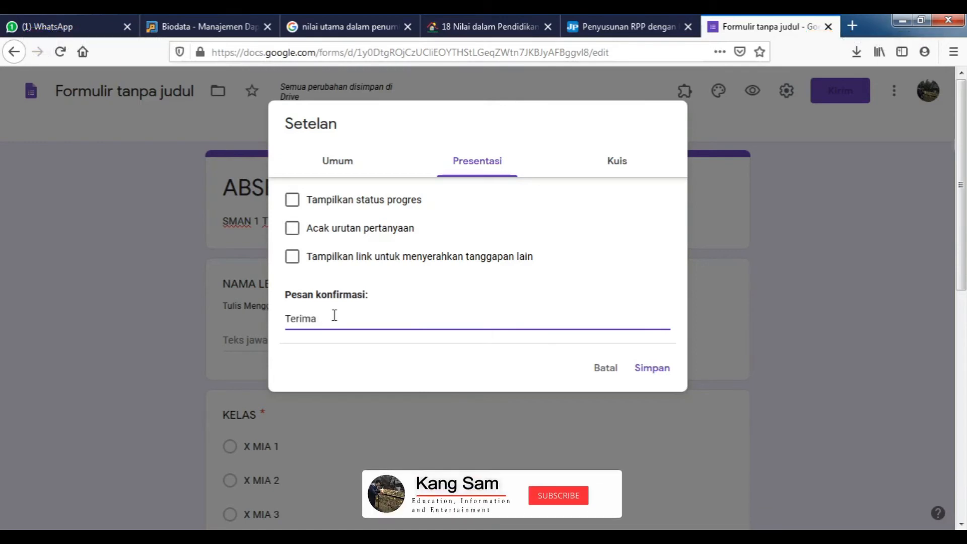
{"action": "type", "text": "kasih"}
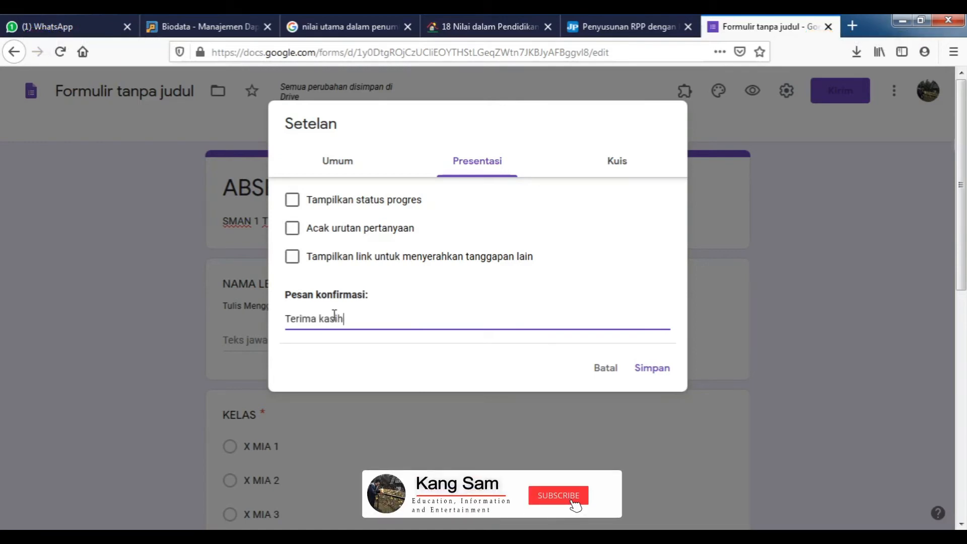
{"action": "type", "text": ", absen Anda telah terkiri"}
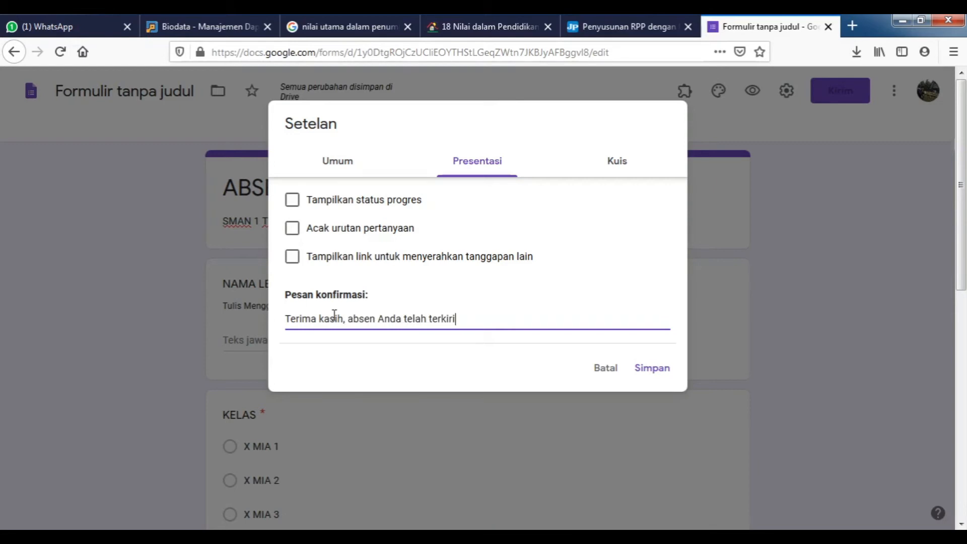
{"action": "type", "text": "."}
{"action": "left_click", "coordinate": [612, 162]}
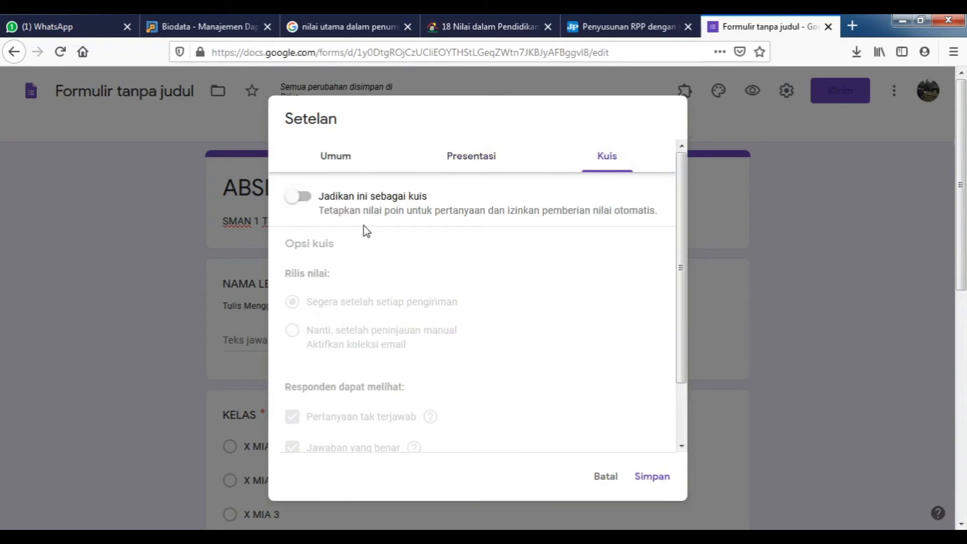
Make the form a quiz, hide unanswered questions, correct answers and point values, and save.
{"action": "left_click", "coordinate": [301, 196]}
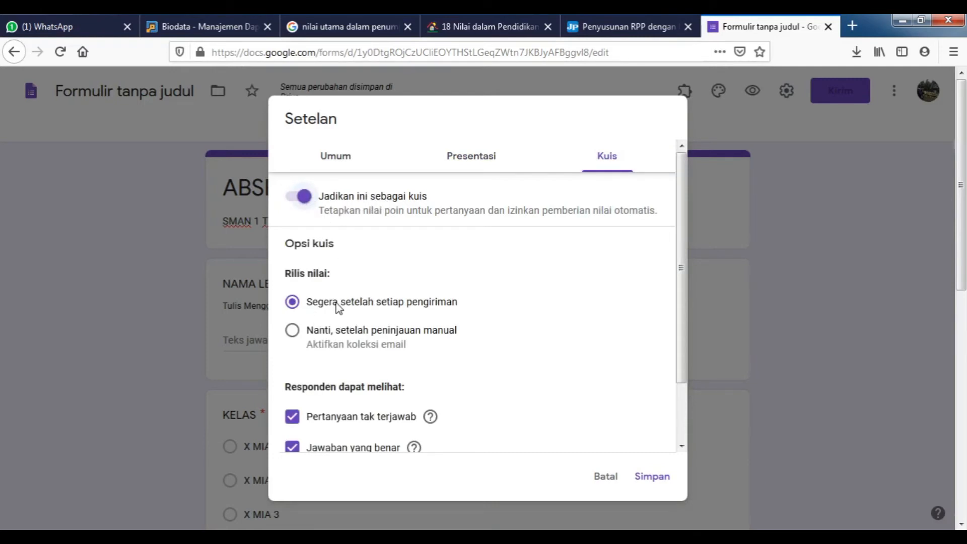
{"action": "scroll", "coordinate": [337, 302], "scroll_direction": "down", "scroll_amount": 2}
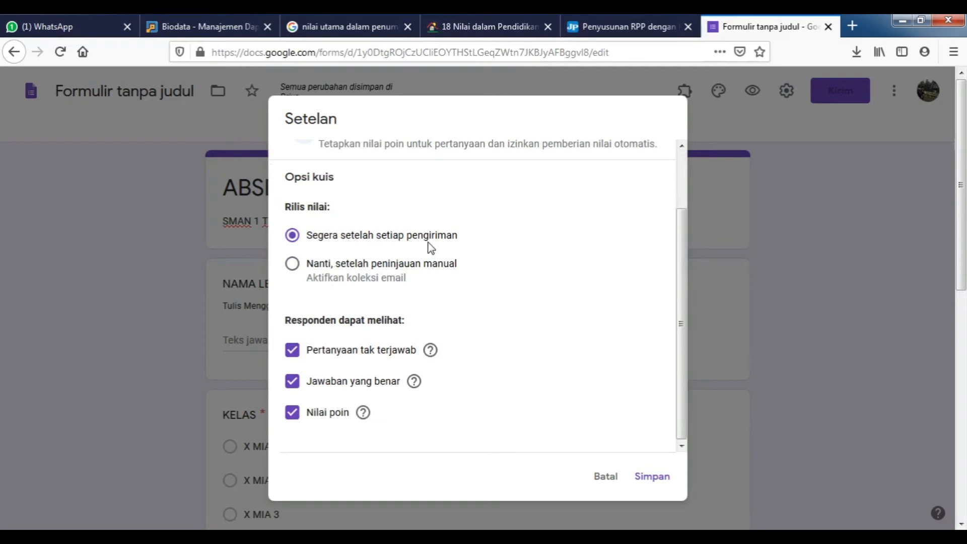
{"action": "left_click", "coordinate": [293, 352]}
{"action": "left_click", "coordinate": [292, 381]}
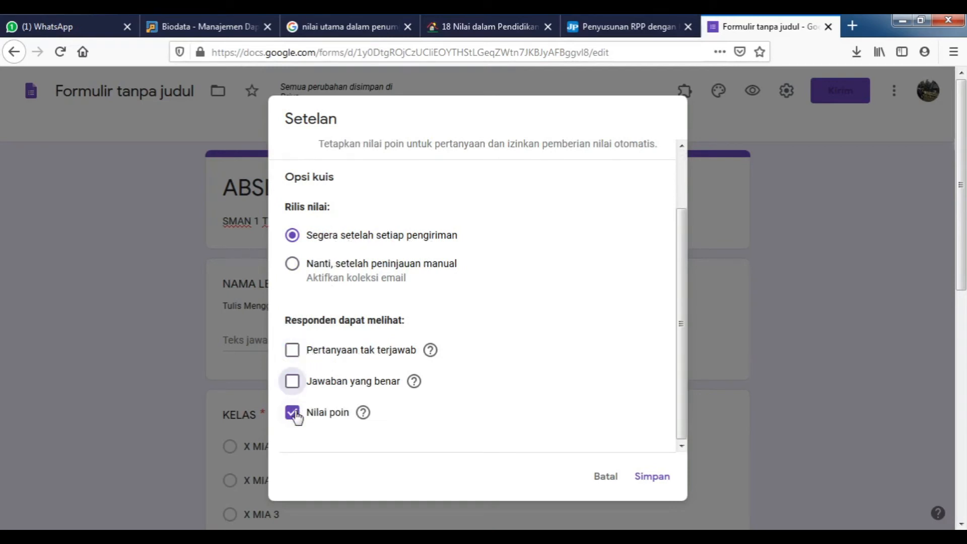
{"action": "left_click", "coordinate": [293, 413]}
{"action": "scroll", "coordinate": [362, 318], "scroll_direction": "up", "scroll_amount": 3}
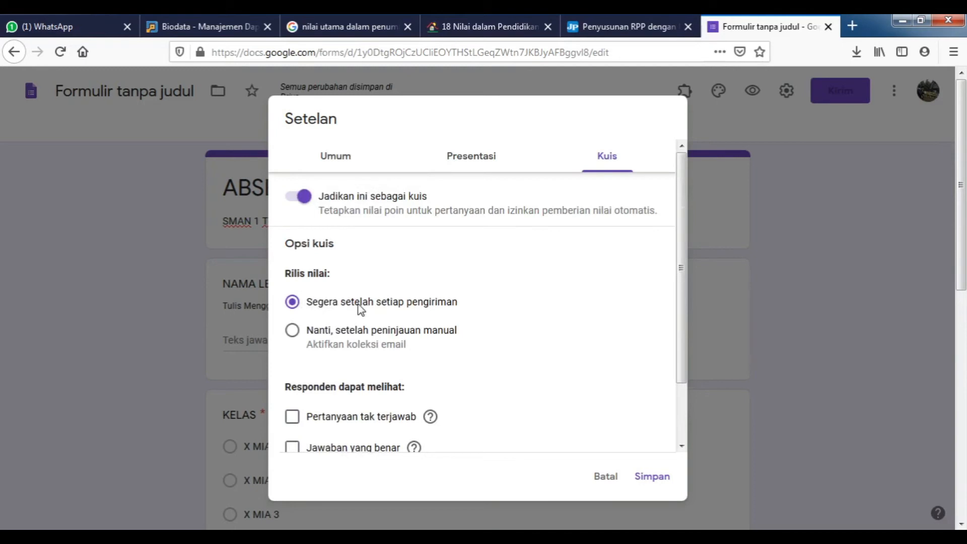
{"action": "scroll", "coordinate": [426, 330], "scroll_direction": "down", "scroll_amount": 2}
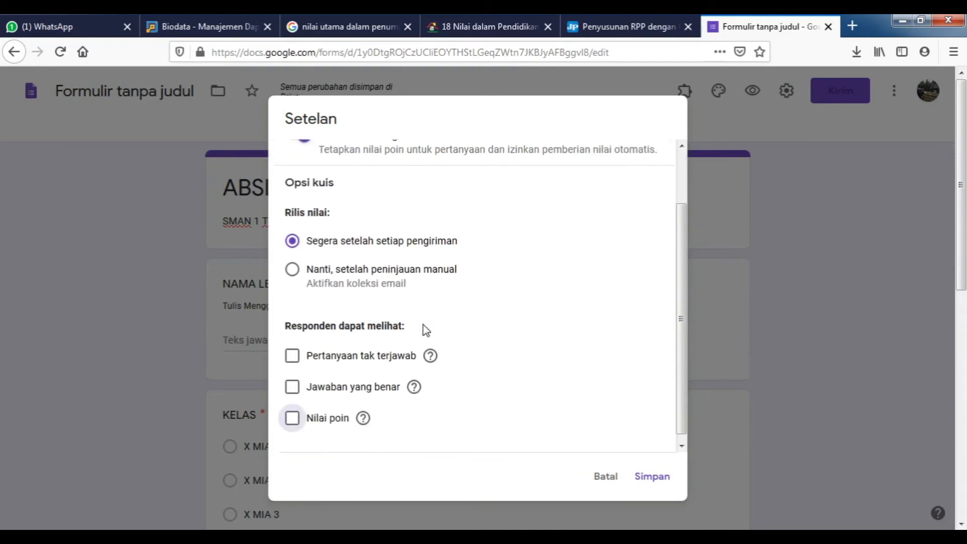
{"action": "left_click", "coordinate": [649, 478]}
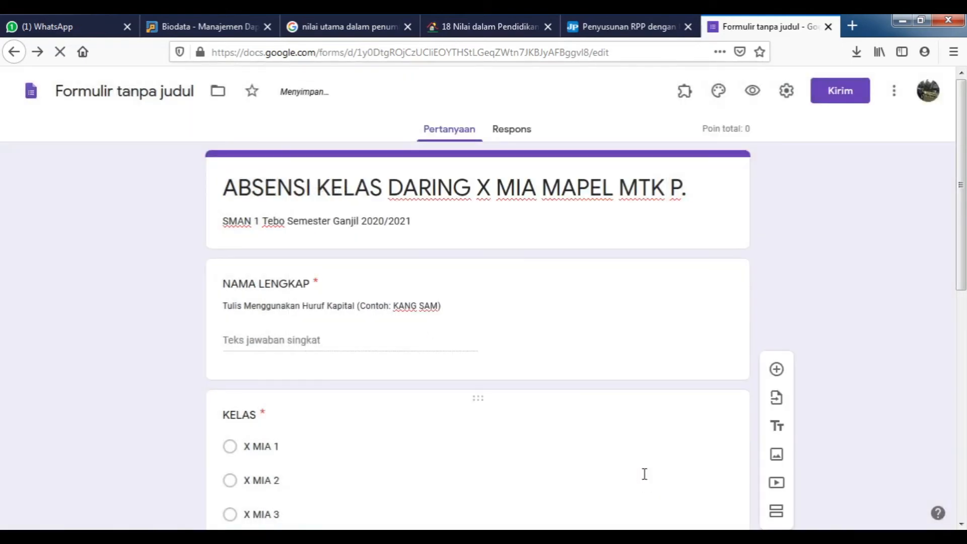
Bring up the Pilih Header image choices from the Sesuaikan Tema theme panel.
{"action": "scroll", "coordinate": [518, 260], "scroll_direction": "down", "scroll_amount": 10}
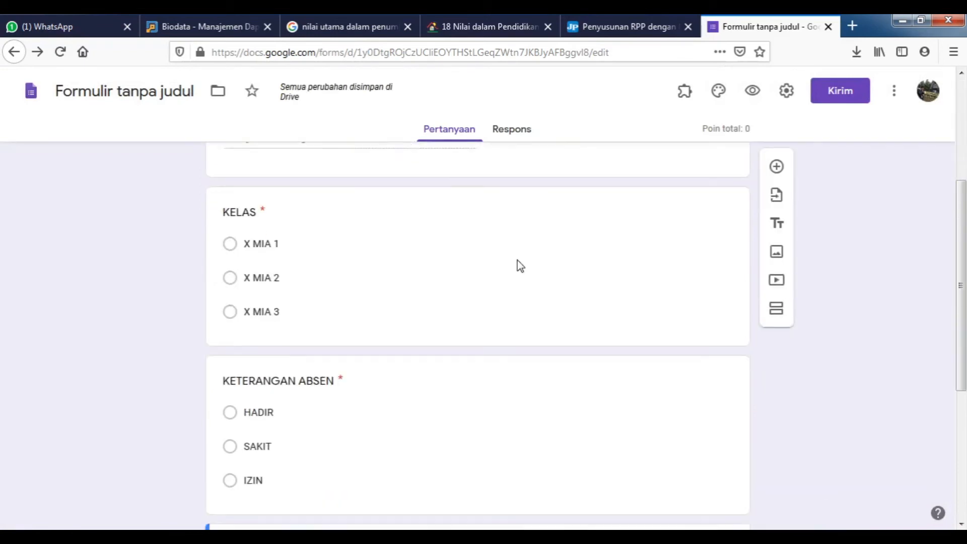
{"action": "scroll", "coordinate": [539, 279], "scroll_direction": "up", "scroll_amount": 10}
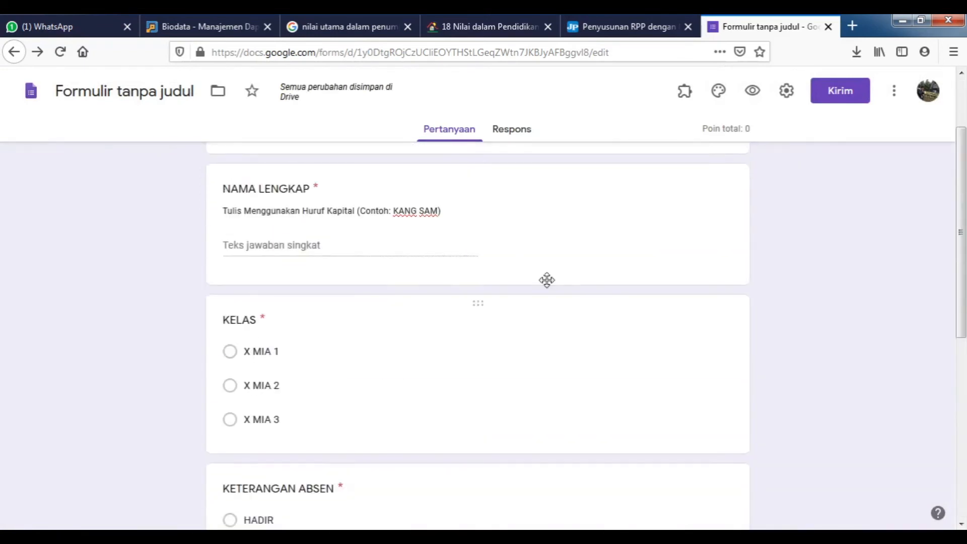
{"action": "left_click", "coordinate": [718, 93]}
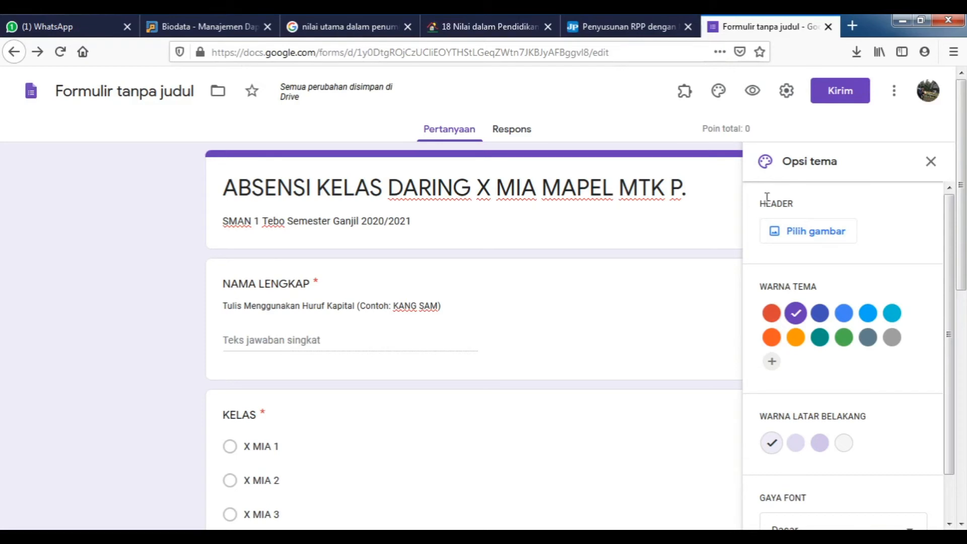
{"action": "left_click", "coordinate": [800, 229]}
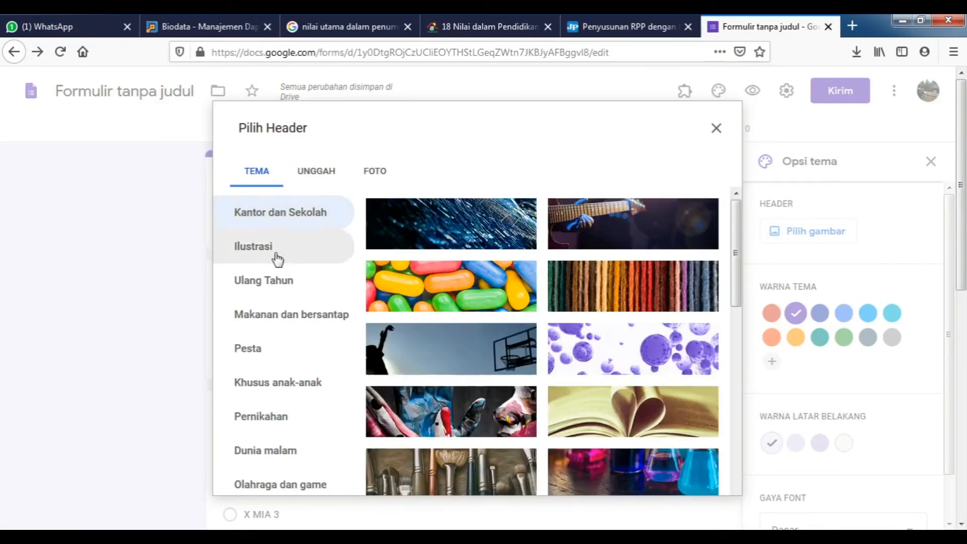
Switch Pilih Header to the Unggah tab and browse the computer for an image.
{"action": "scroll", "coordinate": [549, 278], "scroll_direction": "down", "scroll_amount": 5}
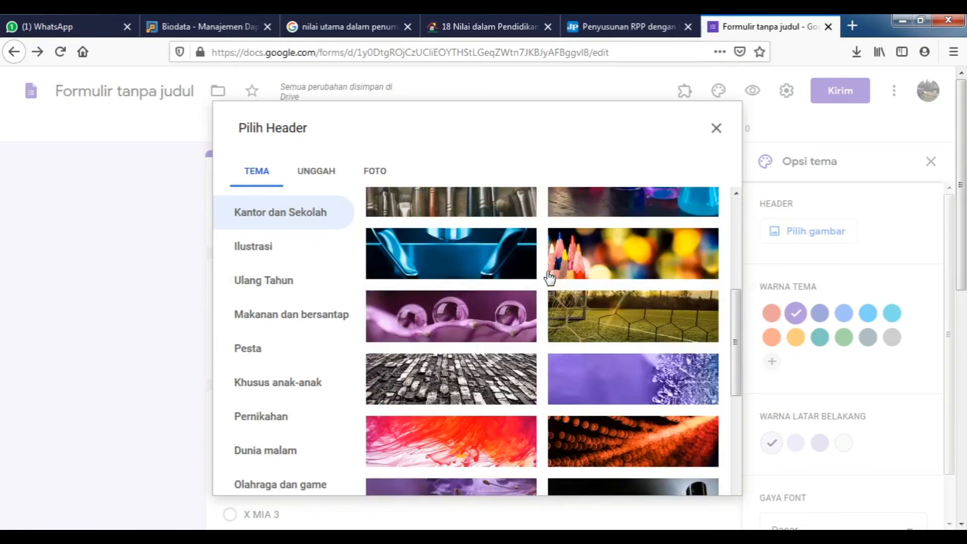
{"action": "scroll", "coordinate": [548, 279], "scroll_direction": "up", "scroll_amount": 5}
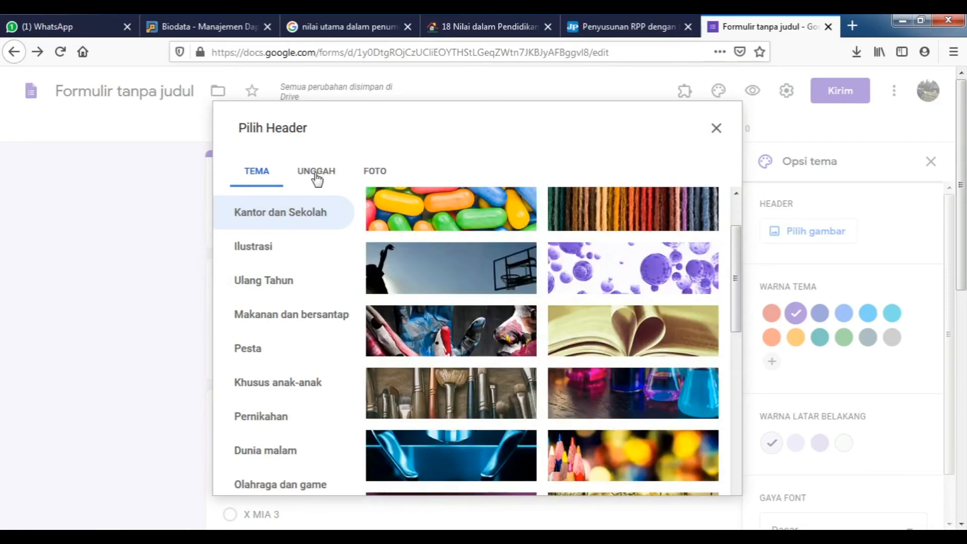
{"action": "left_click", "coordinate": [317, 174]}
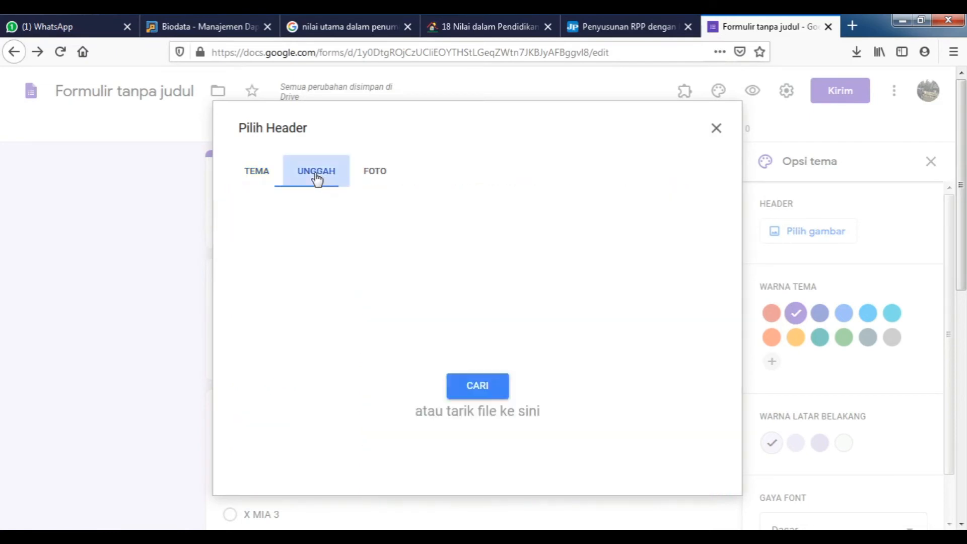
{"action": "left_click", "coordinate": [487, 392]}
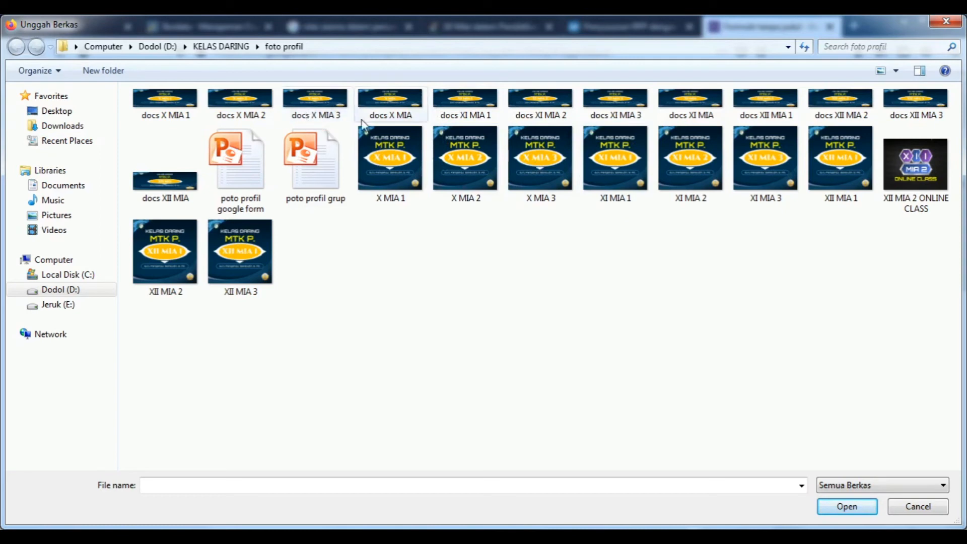
Upload the docs X MIA image as the header and confirm its crop.
{"action": "left_click", "coordinate": [391, 112]}
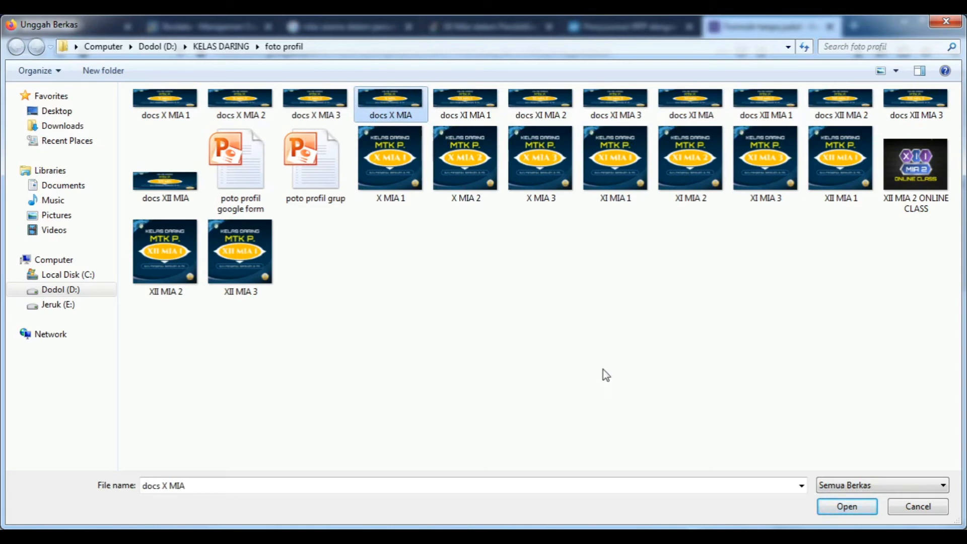
{"action": "left_click", "coordinate": [846, 506]}
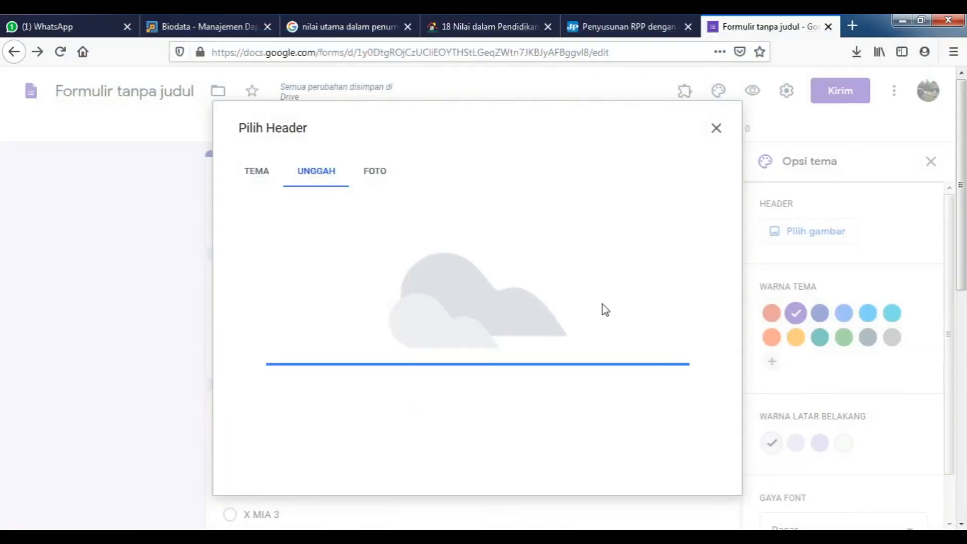
{"action": "left_click_drag", "start_coordinate": [608, 304], "coordinate": [605, 283]}
{"action": "left_click", "coordinate": [688, 461]}
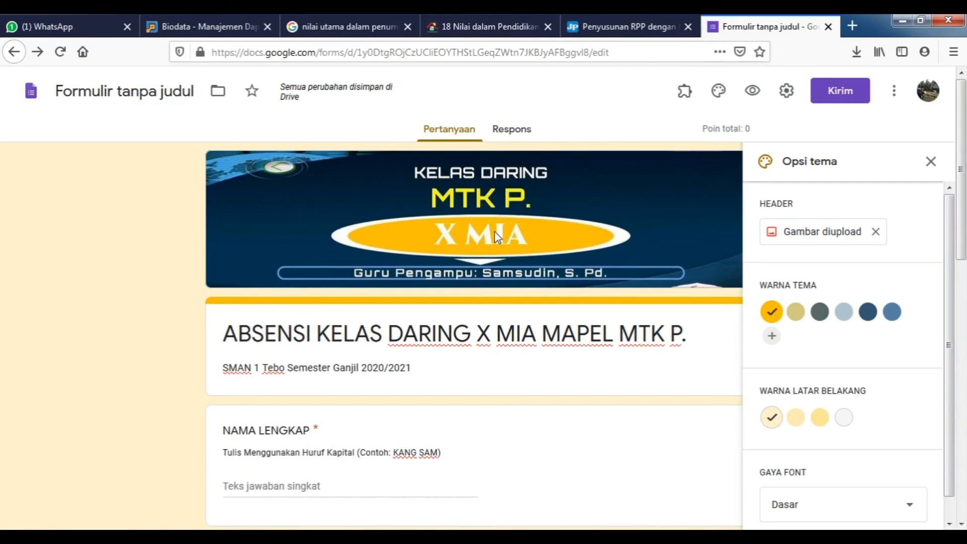
Review the yellow-themed form and close the Opsi tema panel.
{"action": "scroll", "coordinate": [494, 235], "scroll_direction": "down", "scroll_amount": 10}
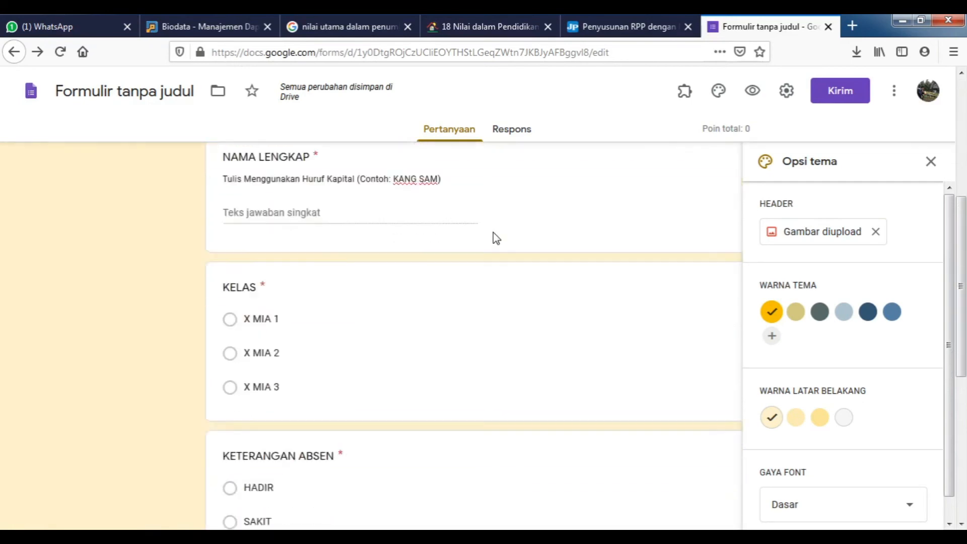
{"action": "scroll", "coordinate": [495, 237], "scroll_direction": "down", "scroll_amount": 2}
{"action": "scroll", "coordinate": [496, 246], "scroll_direction": "up", "scroll_amount": 12}
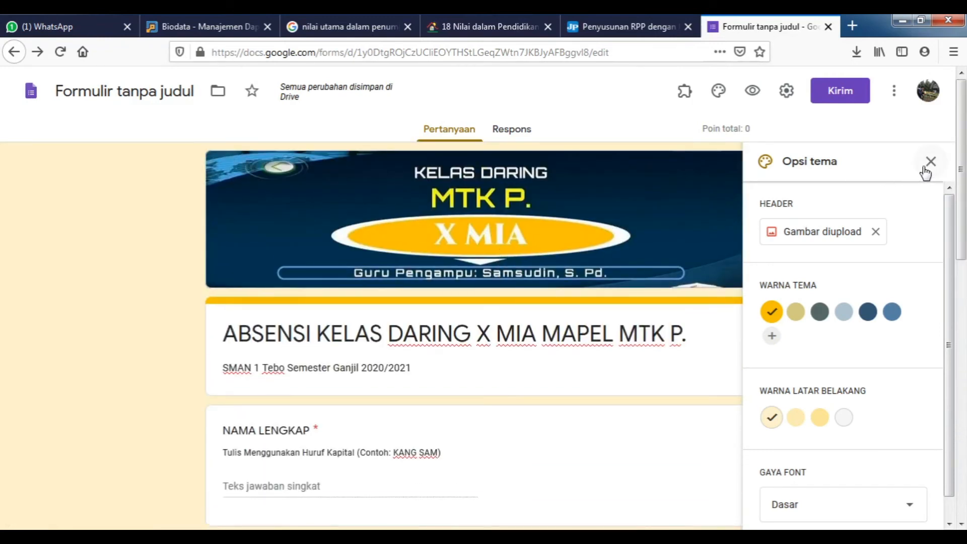
{"action": "left_click", "coordinate": [930, 162]}
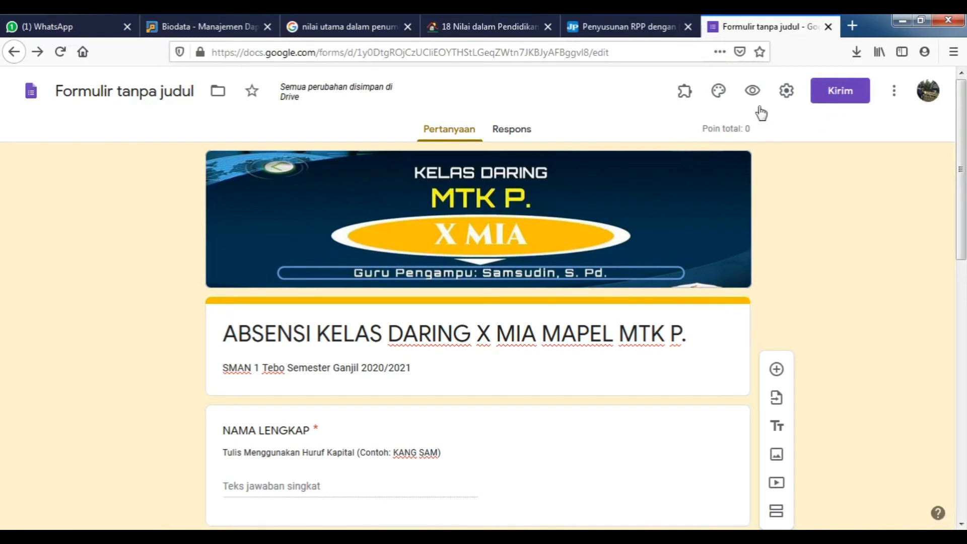
Shorten the form's share link to forms.gle and copy it to the clipboard.
{"action": "left_click", "coordinate": [840, 97]}
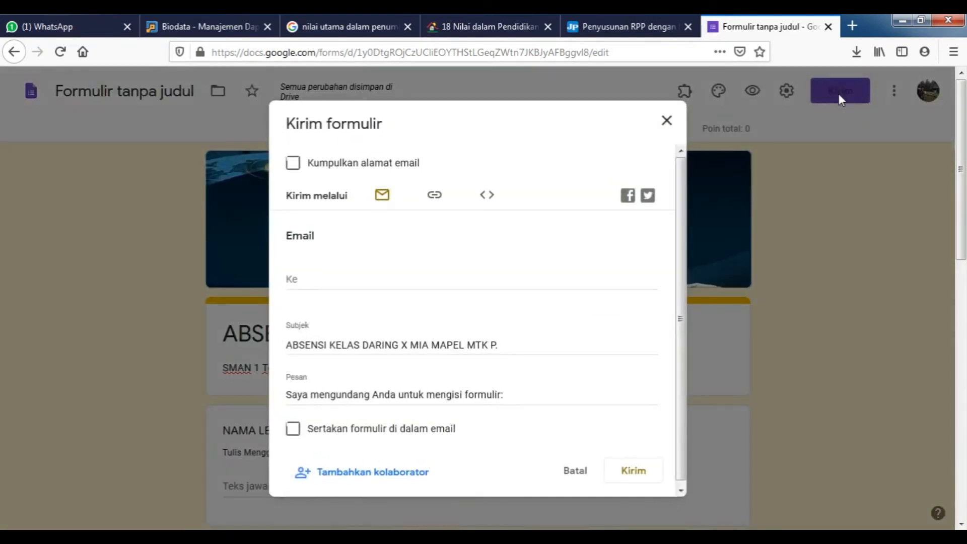
{"action": "left_click", "coordinate": [435, 199]}
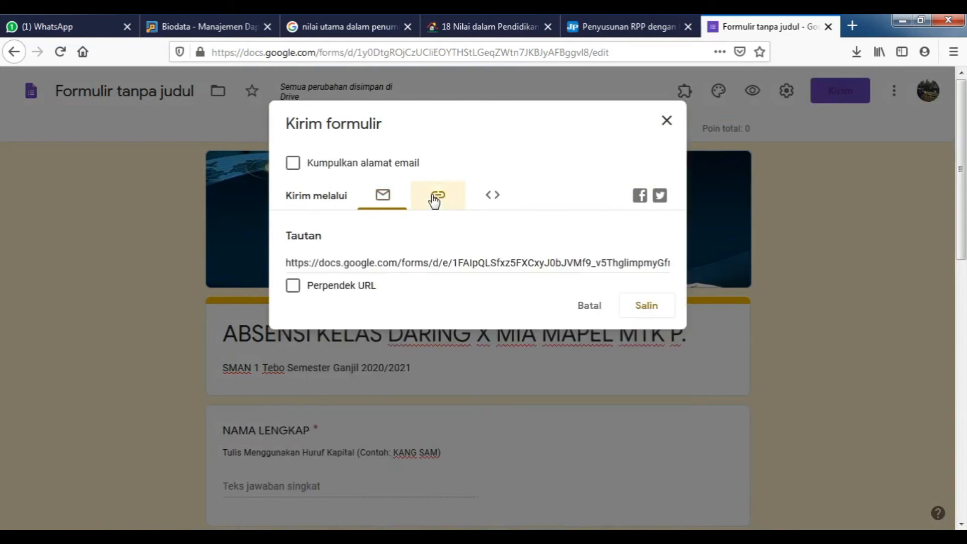
{"action": "left_click", "coordinate": [293, 290]}
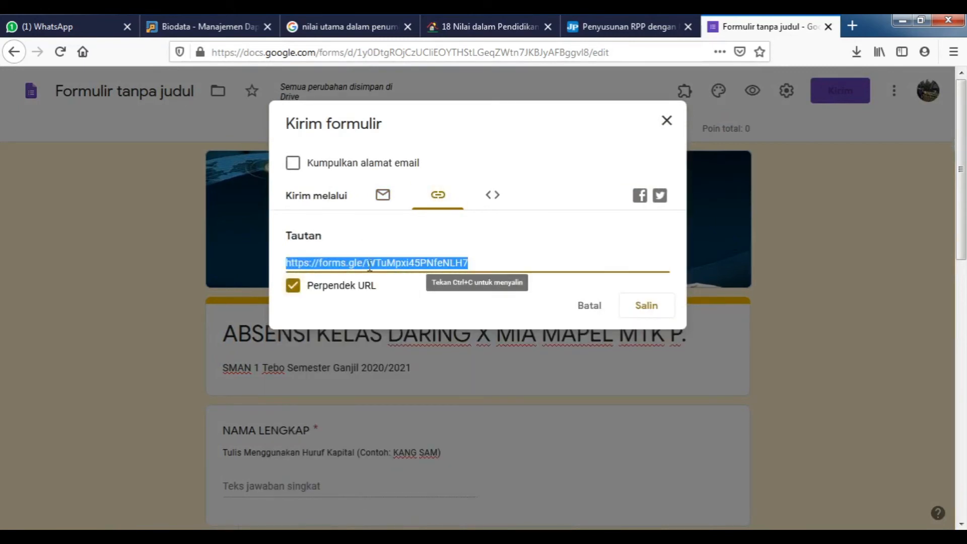
{"action": "left_click", "coordinate": [480, 262]}
{"action": "left_click_drag", "start_coordinate": [480, 262], "coordinate": [285, 254]}
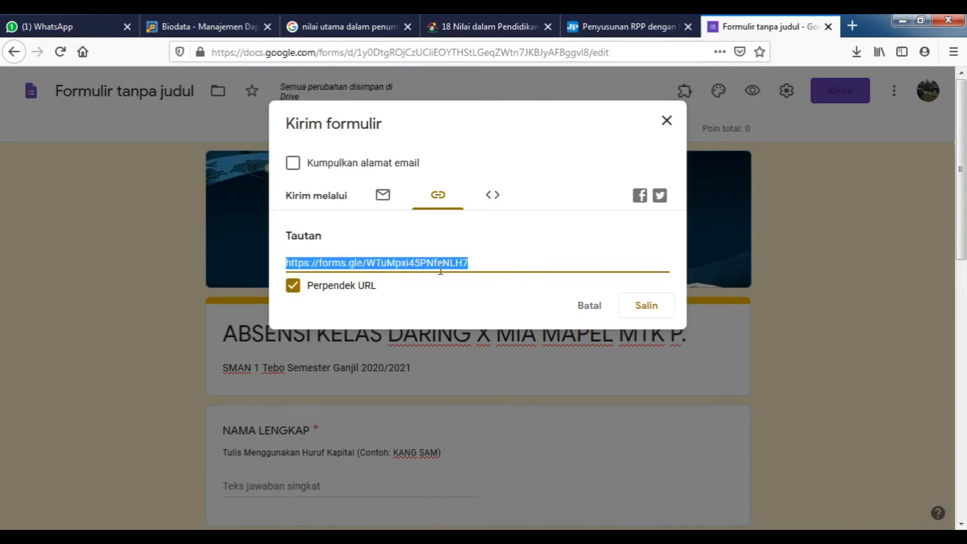
{"action": "left_click", "coordinate": [481, 263]}
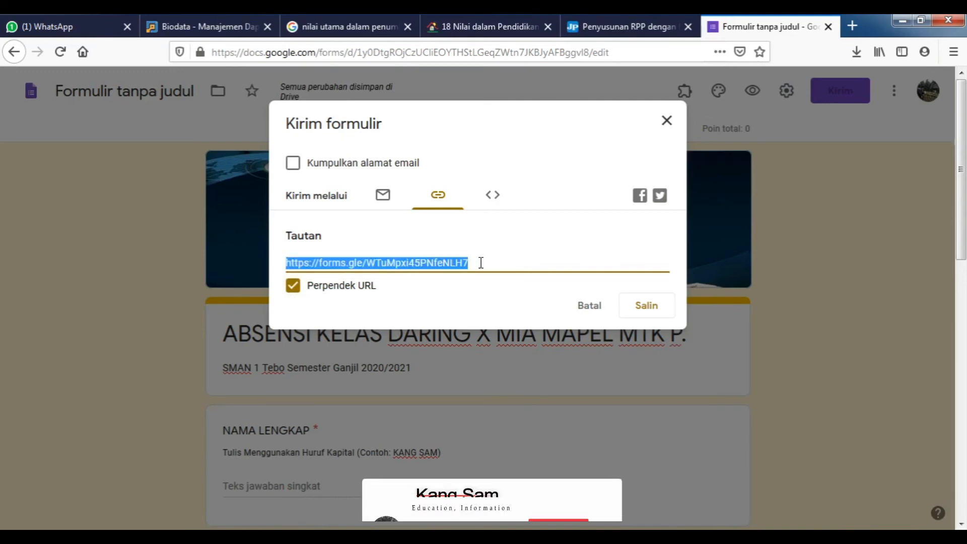
{"action": "left_click", "coordinate": [489, 261]}
{"action": "left_click_drag", "start_coordinate": [487, 259], "coordinate": [282, 258]}
{"action": "key", "text": "ctrl+c"}
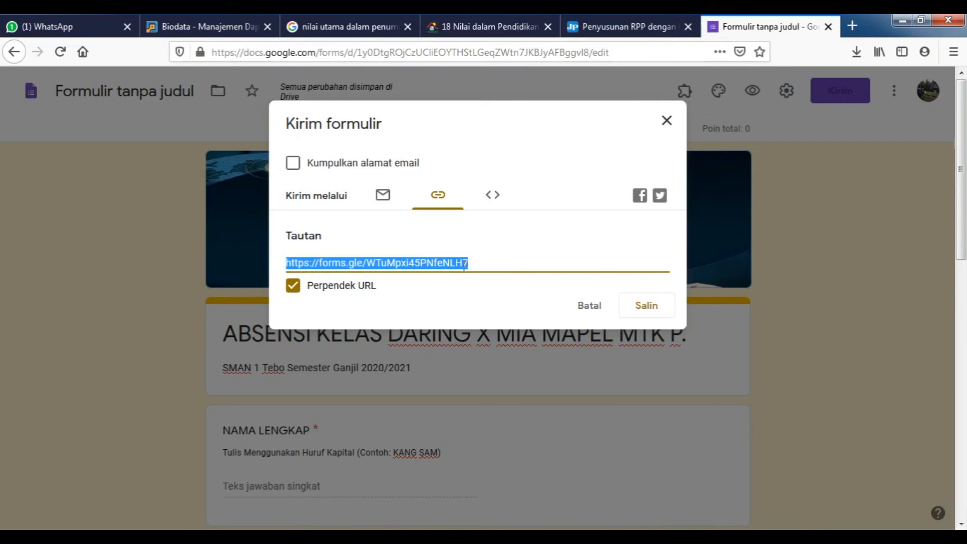
{"action": "left_click", "coordinate": [647, 309]}
{"action": "left_click", "coordinate": [669, 123]}
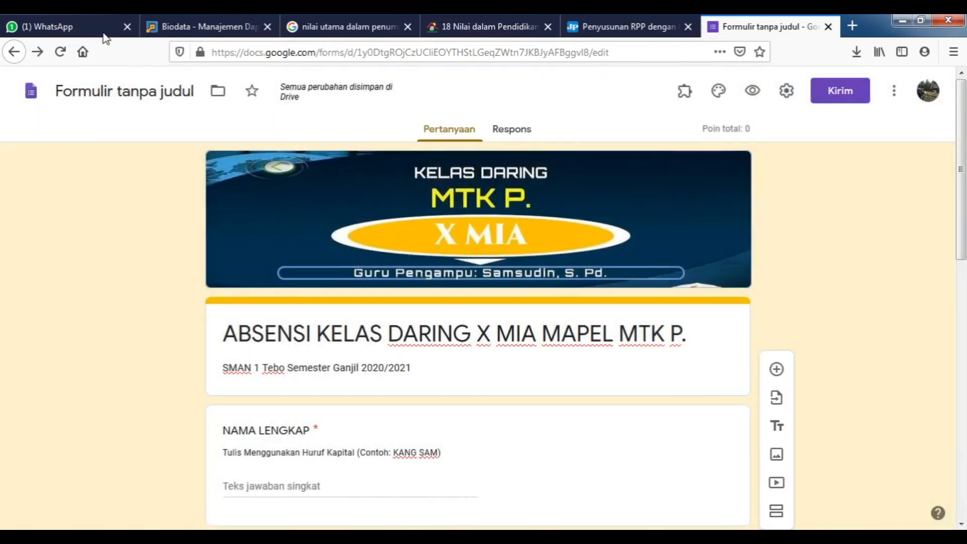
In WhatsApp Web, search 'data' and open the DATA SINGGAH chat.
{"action": "left_click", "coordinate": [106, 28]}
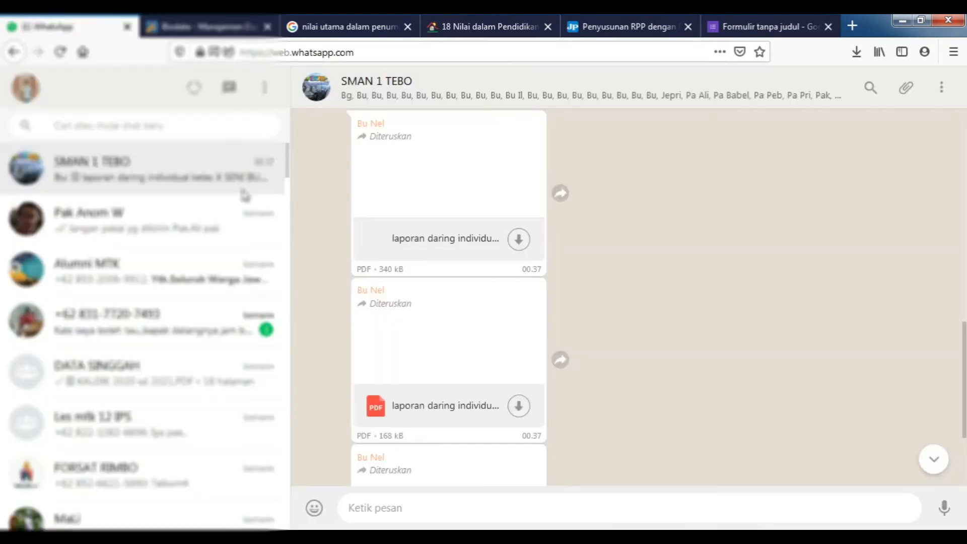
{"action": "scroll", "coordinate": [244, 196], "scroll_direction": "down", "scroll_amount": 12}
{"action": "scroll", "coordinate": [241, 190], "scroll_direction": "up", "scroll_amount": 12}
{"action": "left_click", "coordinate": [77, 126]}
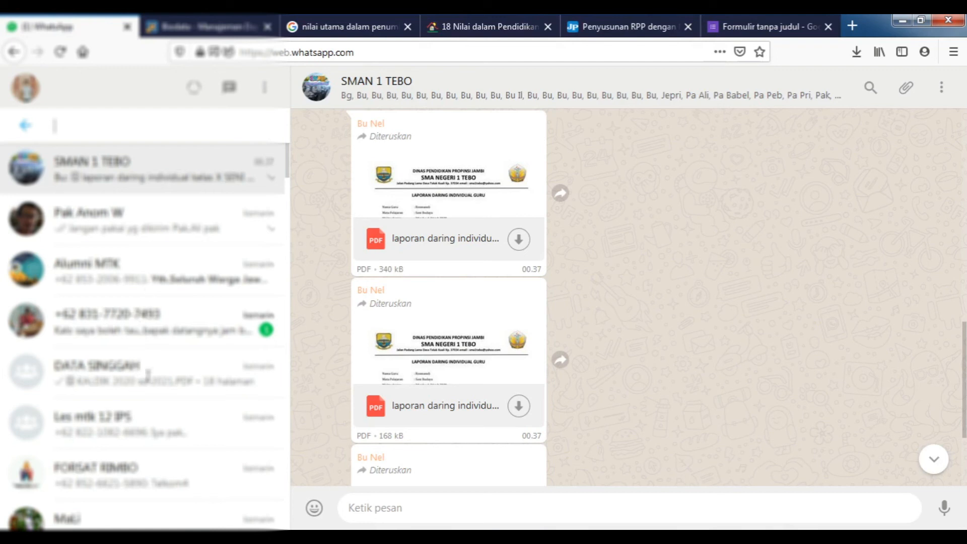
{"action": "type", "text": "data"}
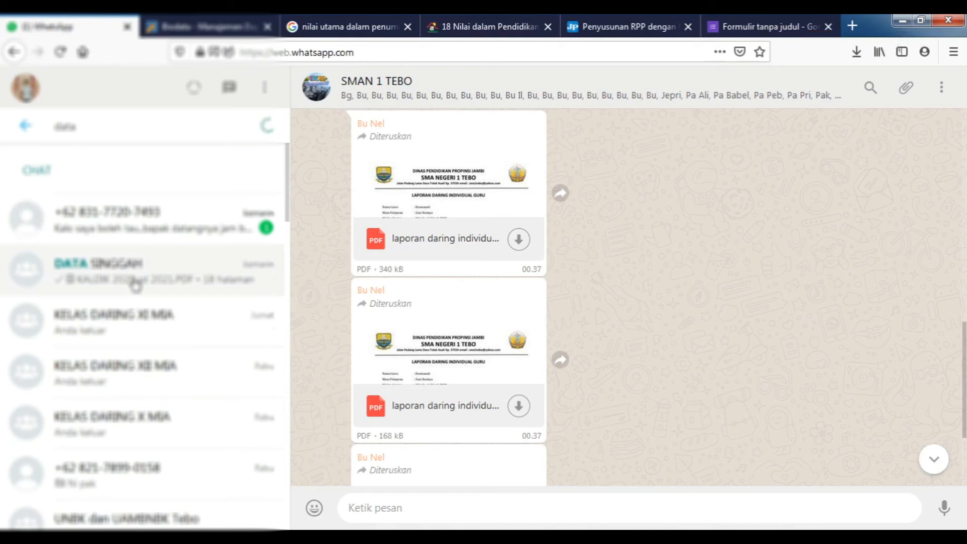
{"action": "left_click", "coordinate": [135, 284]}
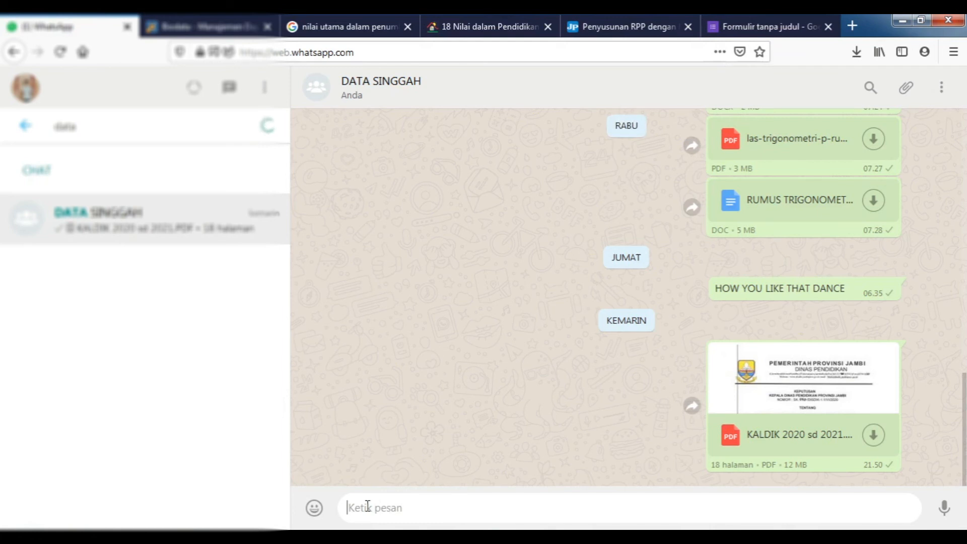
Paste and send the forms.gle link, then open it from the chat.
{"action": "key", "text": "ctrl+v"}
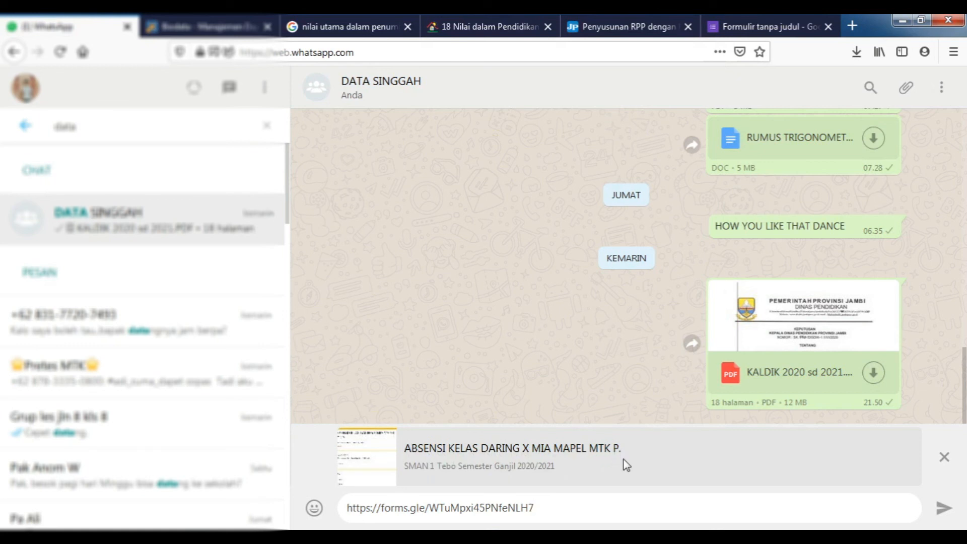
{"action": "left_click", "coordinate": [943, 509]}
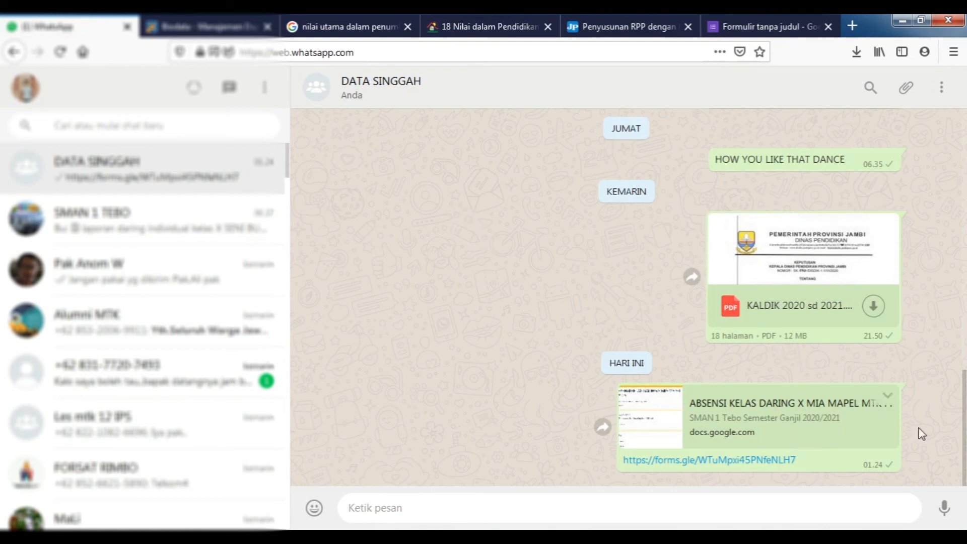
{"action": "left_click", "coordinate": [711, 468]}
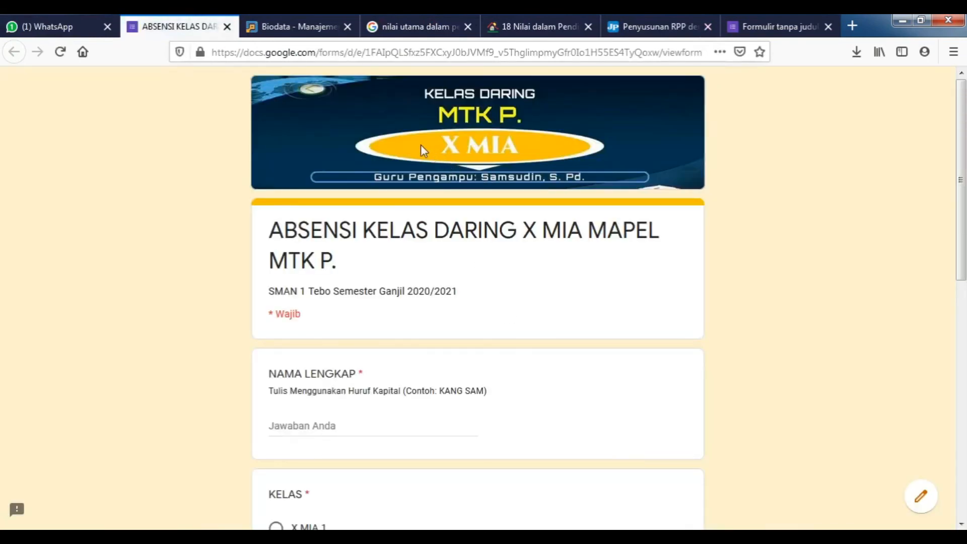
Scroll through the live ABSENSI form to review its questions.
{"action": "scroll", "coordinate": [464, 151], "scroll_direction": "down", "scroll_amount": 8}
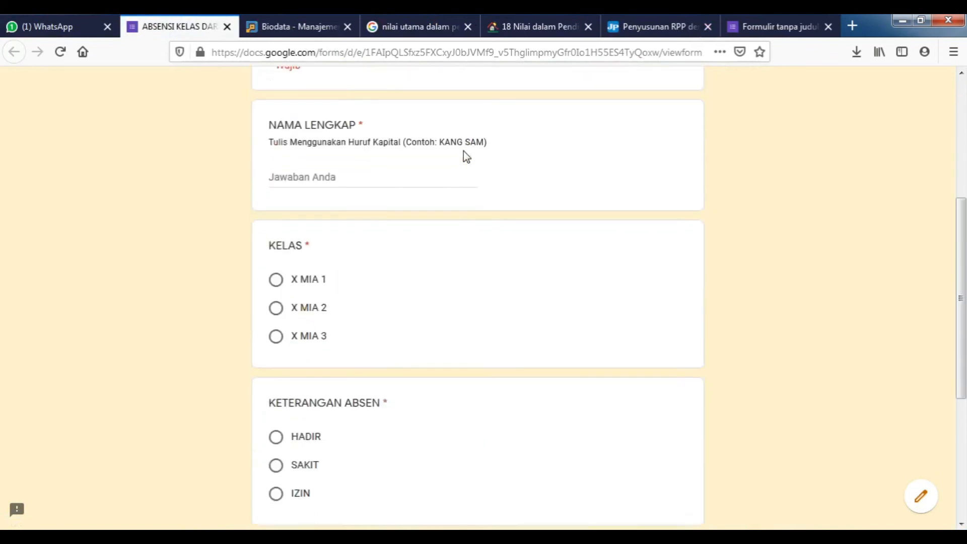
{"action": "scroll", "coordinate": [467, 157], "scroll_direction": "down", "scroll_amount": 3}
{"action": "scroll", "coordinate": [471, 259], "scroll_direction": "up", "scroll_amount": 10}
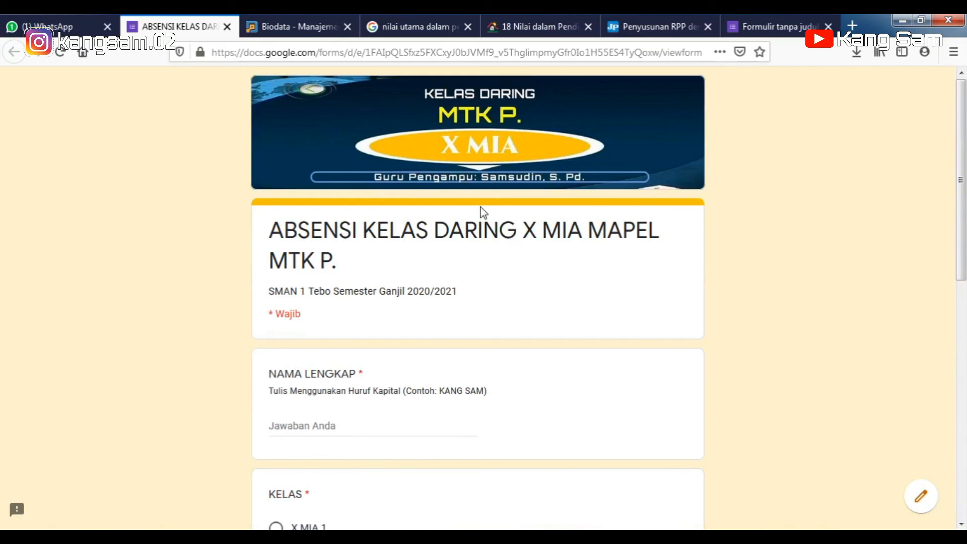
{"action": "scroll", "coordinate": [477, 207], "scroll_direction": "down", "scroll_amount": 8}
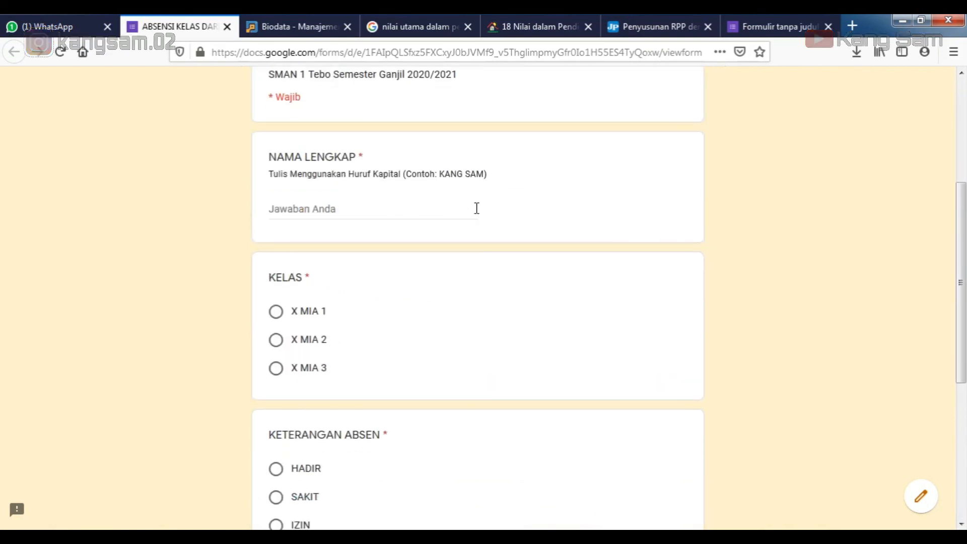
{"action": "scroll", "coordinate": [476, 208], "scroll_direction": "up", "scroll_amount": 10}
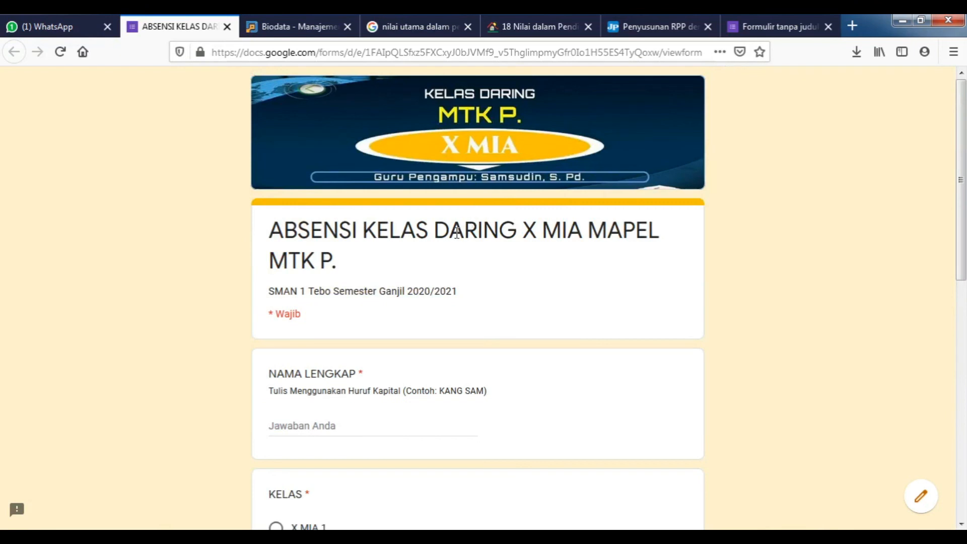
{"action": "scroll", "coordinate": [458, 231], "scroll_direction": "down", "scroll_amount": 3}
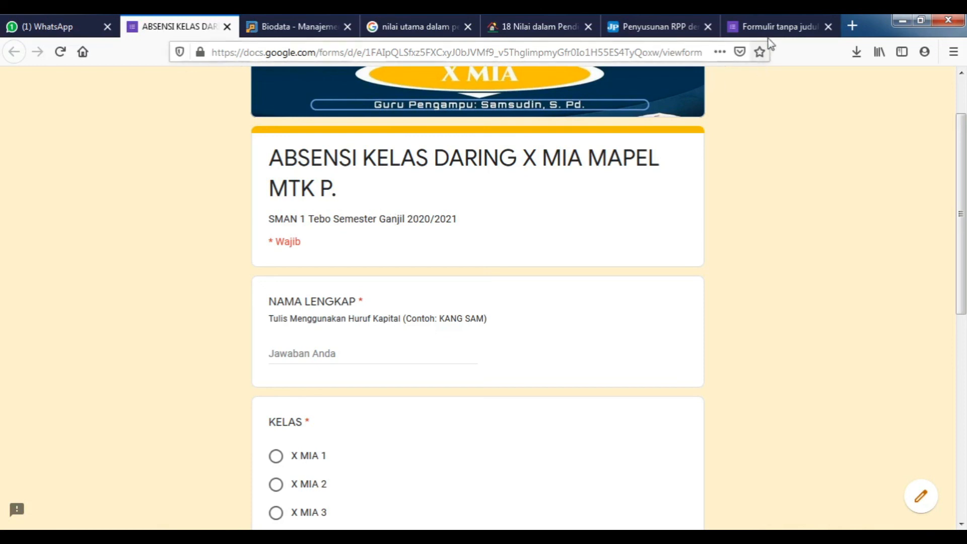
Check the title and description in the editor, then return to the live ABSENSI form.
{"action": "left_click", "coordinate": [760, 29]}
{"action": "scroll", "coordinate": [456, 267], "scroll_direction": "down", "scroll_amount": 3}
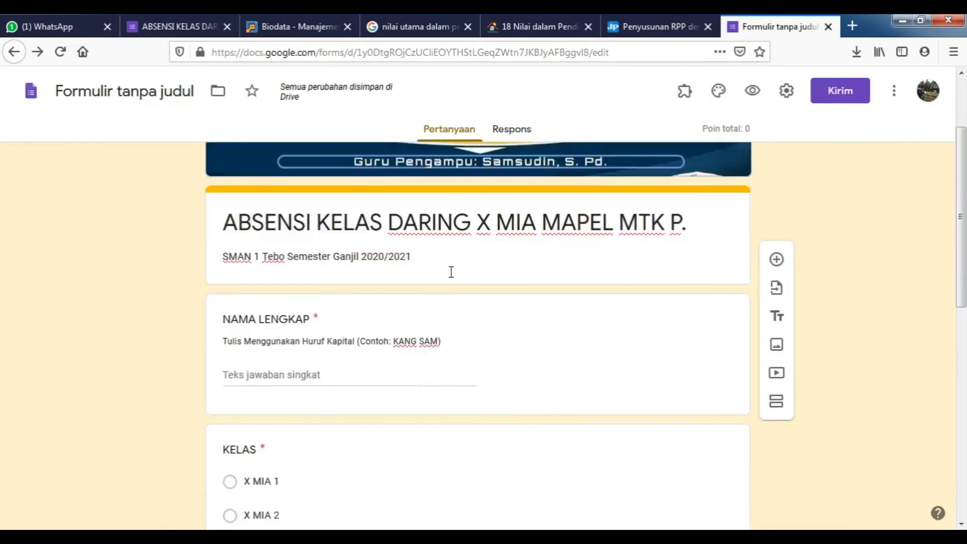
{"action": "triple_click", "coordinate": [456, 198]}
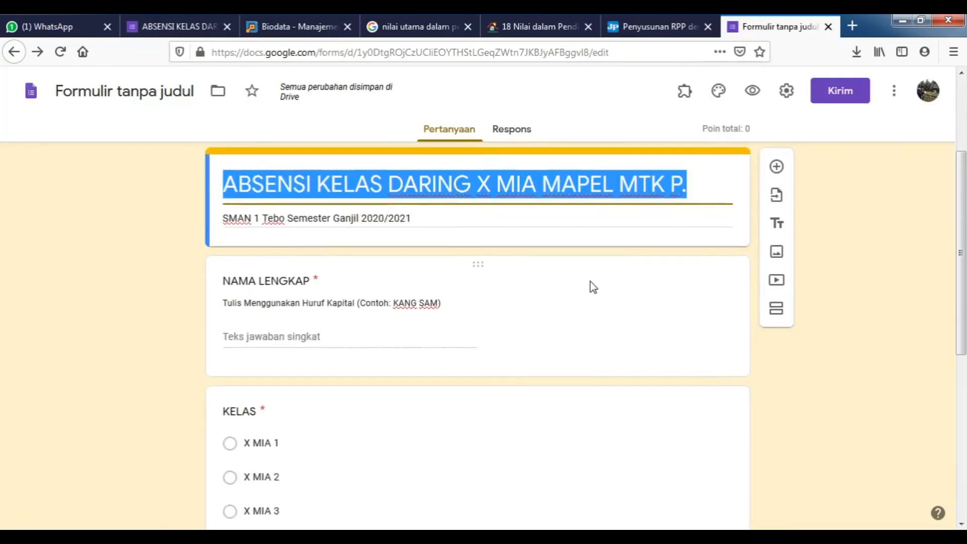
{"action": "scroll", "coordinate": [590, 283], "scroll_direction": "down", "scroll_amount": 4}
{"action": "scroll", "coordinate": [591, 284], "scroll_direction": "up", "scroll_amount": 6}
{"action": "scroll", "coordinate": [590, 284], "scroll_direction": "up", "scroll_amount": 2}
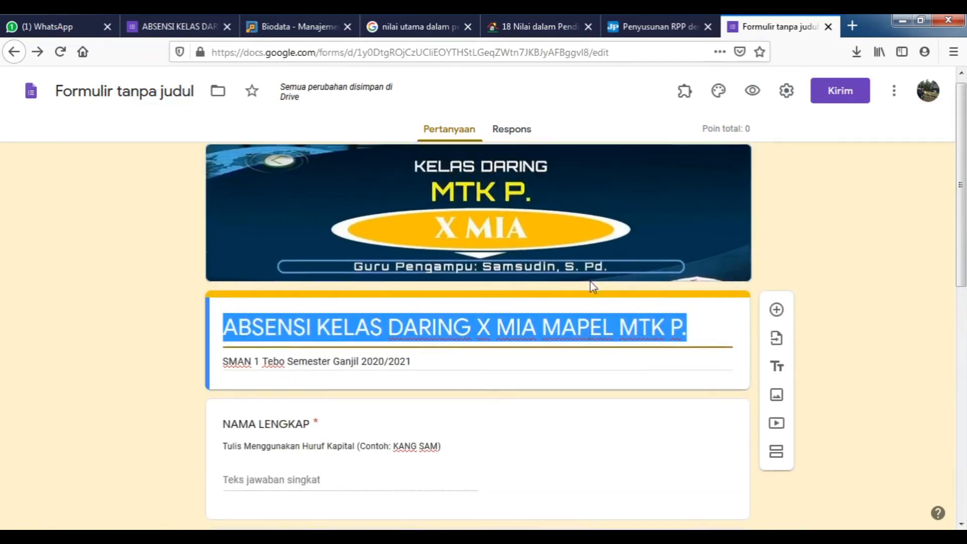
{"action": "triple_click", "coordinate": [453, 365]}
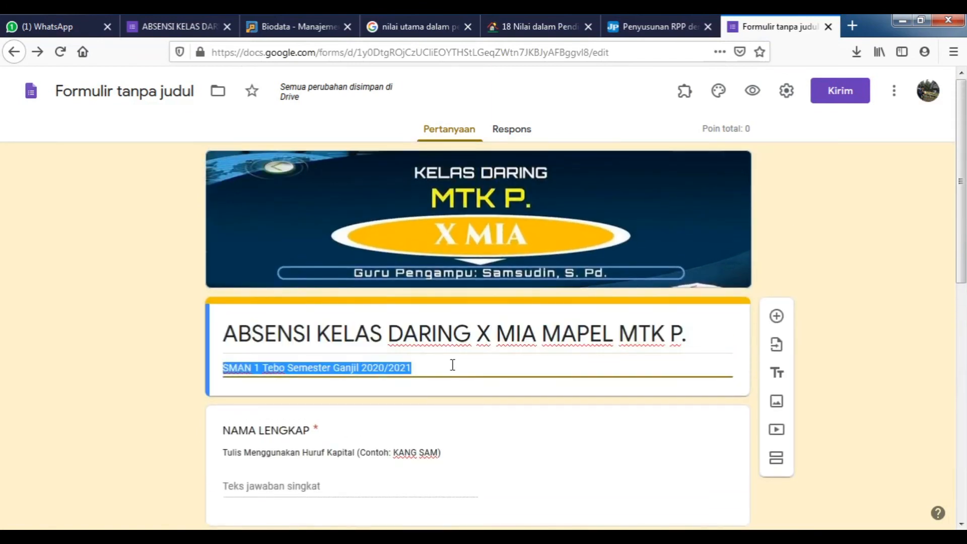
{"action": "scroll", "coordinate": [512, 350], "scroll_direction": "down", "scroll_amount": 8}
{"action": "scroll", "coordinate": [513, 351], "scroll_direction": "up", "scroll_amount": 8}
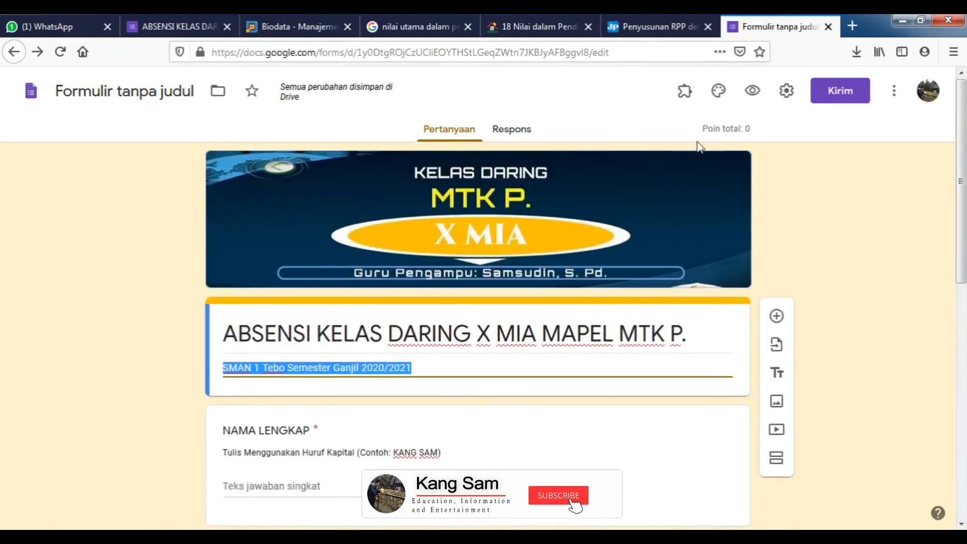
{"action": "left_click", "coordinate": [179, 27]}
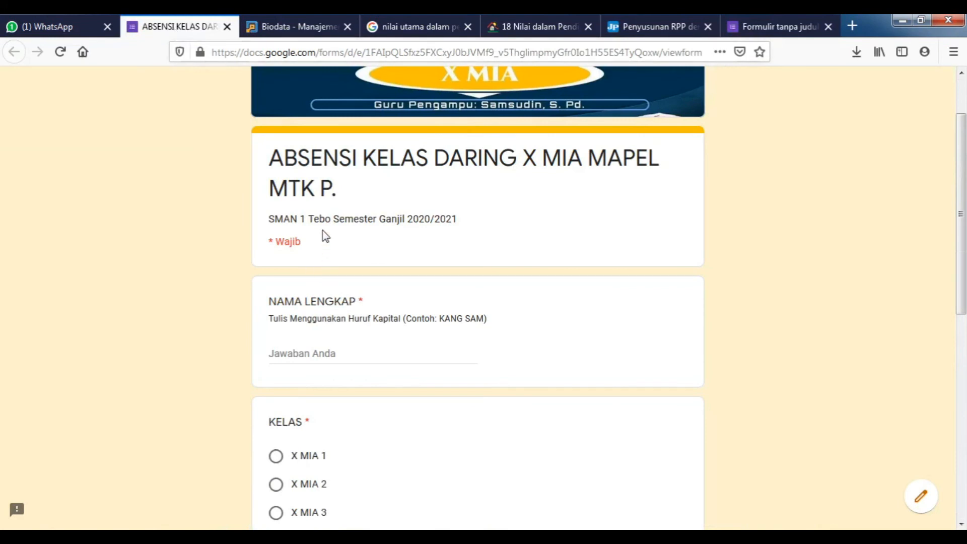
Enter a full name, choose class X MIA 1 and attendance status HADIR.
{"action": "scroll", "coordinate": [330, 235], "scroll_direction": "down", "scroll_amount": 2}
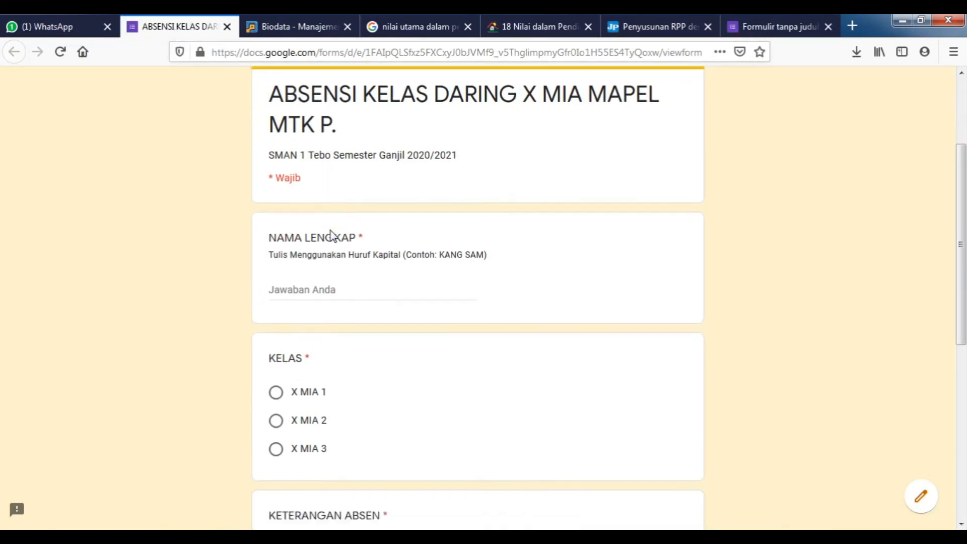
{"action": "left_click", "coordinate": [330, 279]}
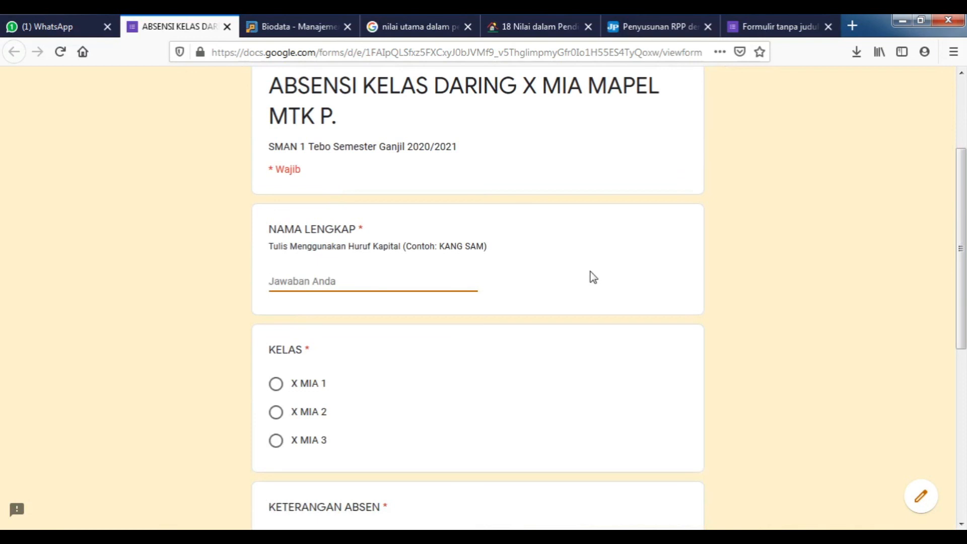
{"action": "type", "text": "KANG SAM"}
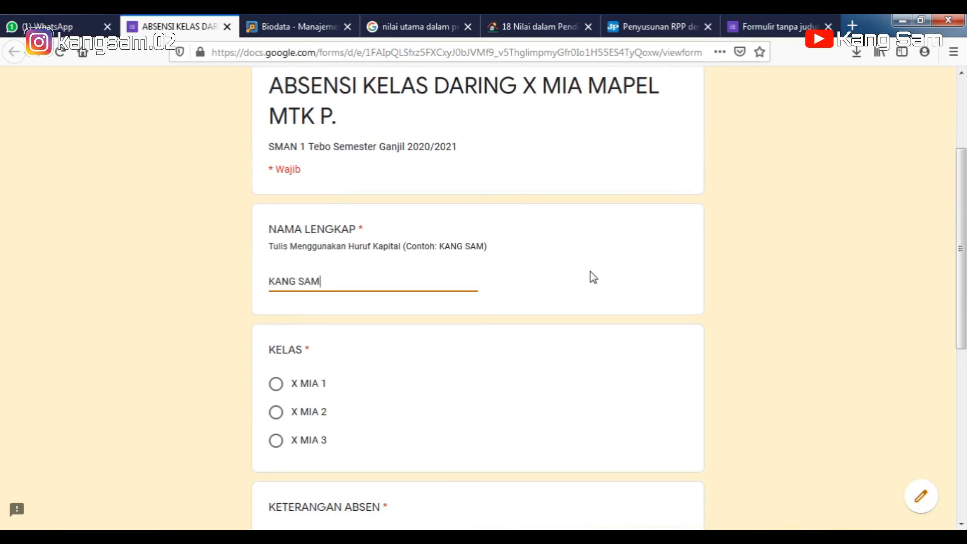
{"action": "left_click", "coordinate": [309, 390]}
{"action": "scroll", "coordinate": [356, 400], "scroll_direction": "down", "scroll_amount": 3}
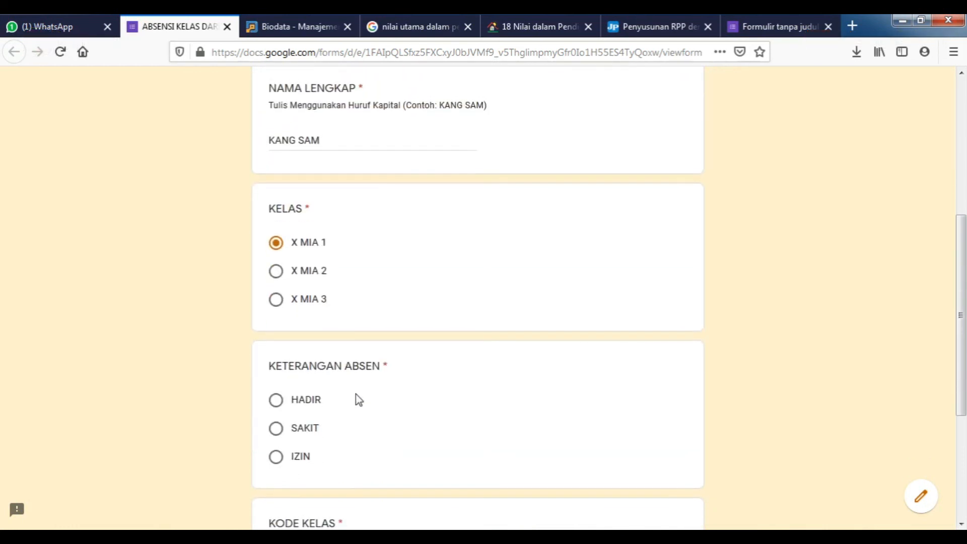
{"action": "left_click", "coordinate": [307, 401]}
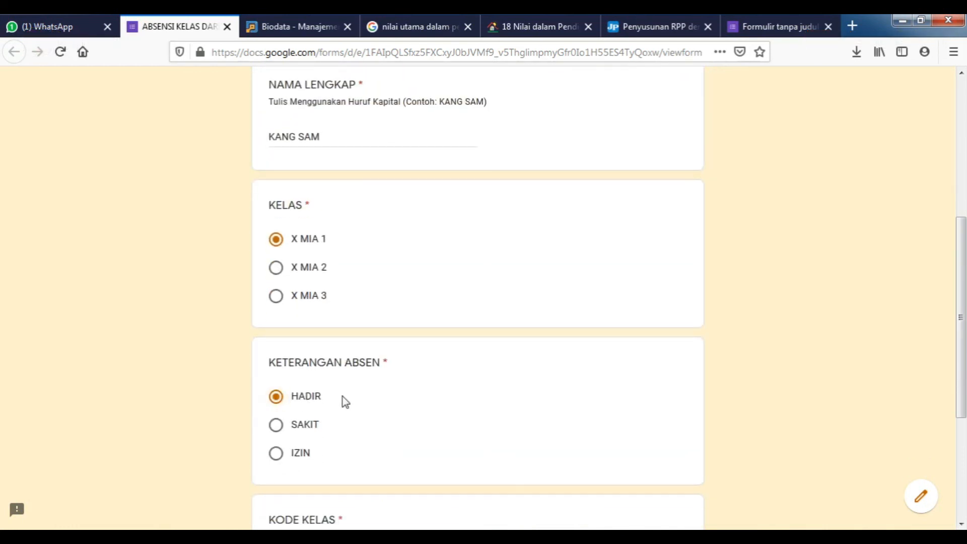
Enter class code 'xmia 123' and submit, triggering the wrong-code error.
{"action": "scroll", "coordinate": [341, 401], "scroll_direction": "down", "scroll_amount": 3}
{"action": "left_click", "coordinate": [321, 407]}
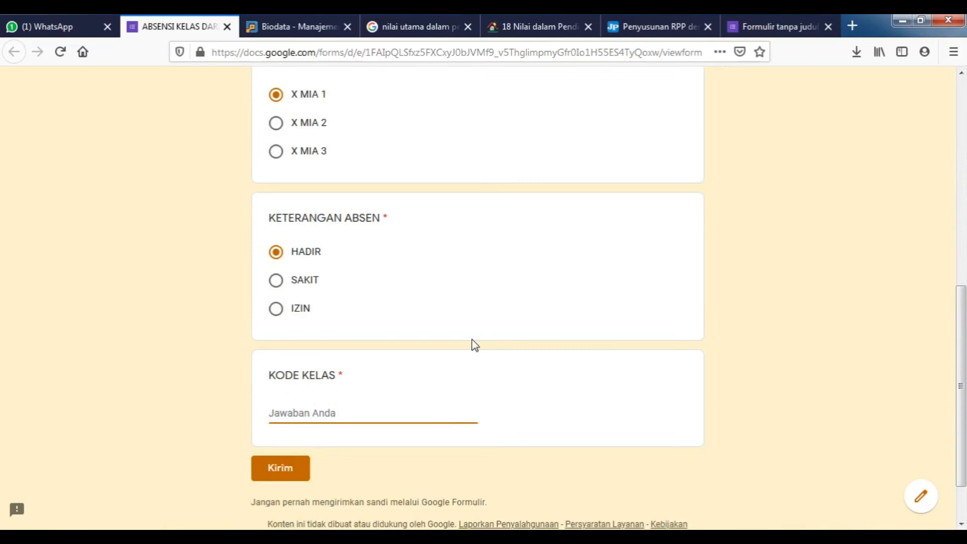
{"action": "type", "text": "xmia1234"}
{"action": "key", "text": "BackSpace"}
{"action": "left_click", "coordinate": [291, 412]}
{"action": "left_click", "coordinate": [280, 471]}
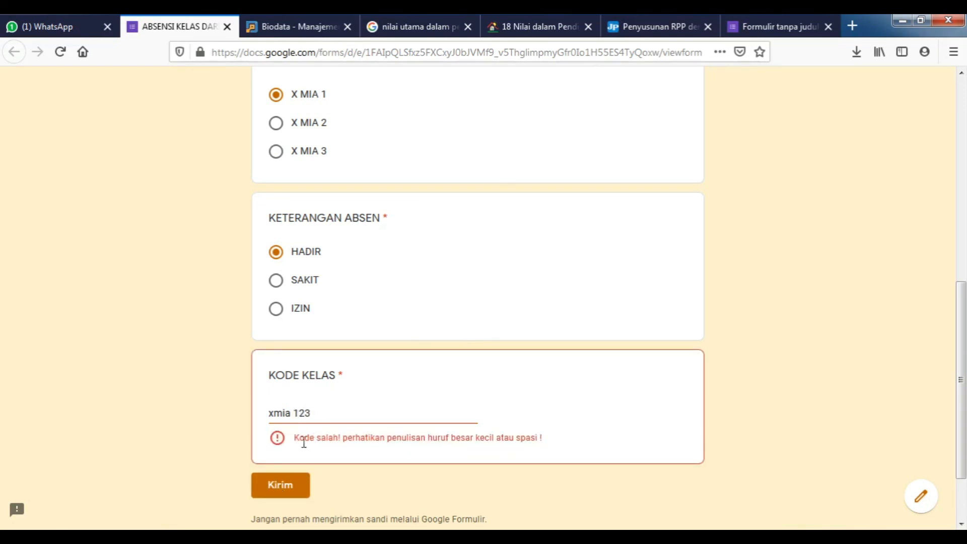
Correct the class code to 'xmia123' and submit the attendance successfully.
{"action": "left_click", "coordinate": [650, 130]}
{"action": "left_click", "coordinate": [294, 413]}
{"action": "key", "text": "BackSpace"}
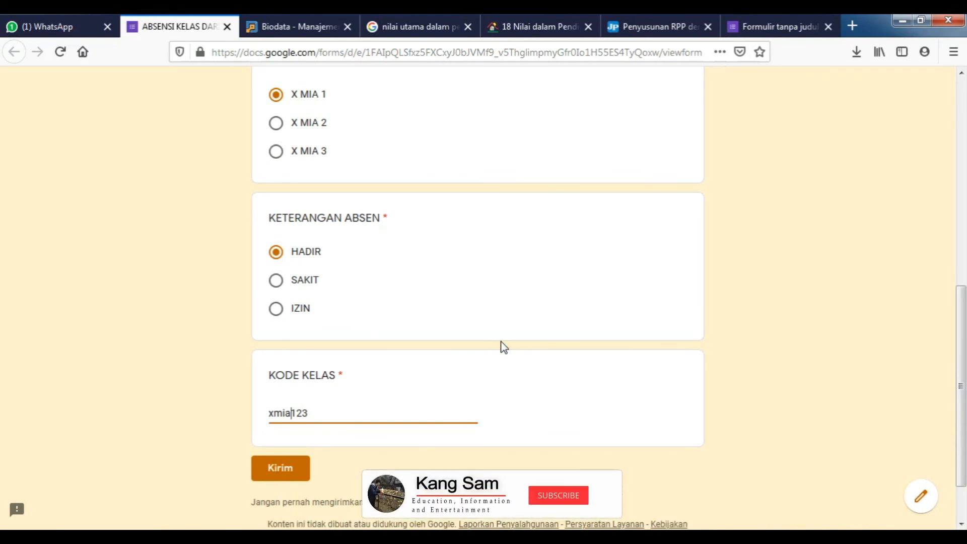
{"action": "left_click", "coordinate": [289, 474]}
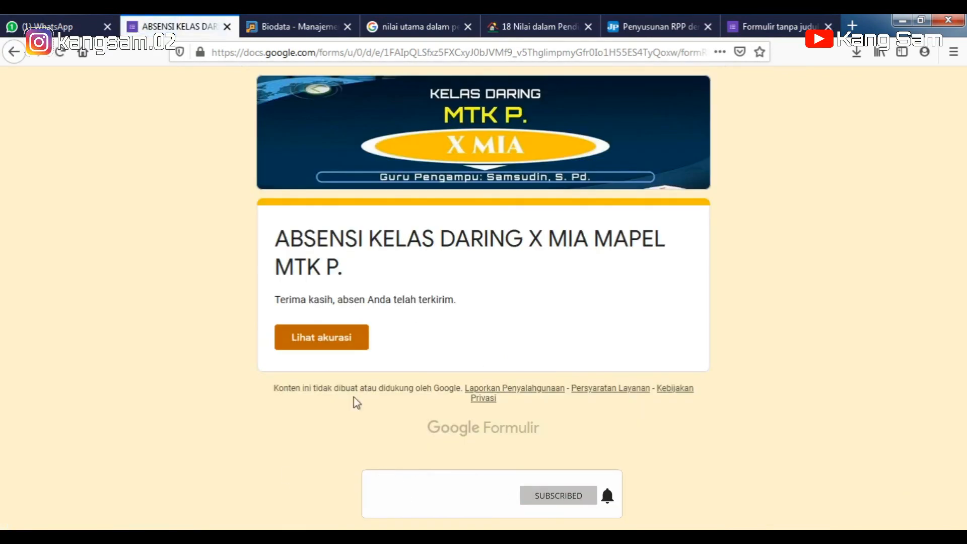